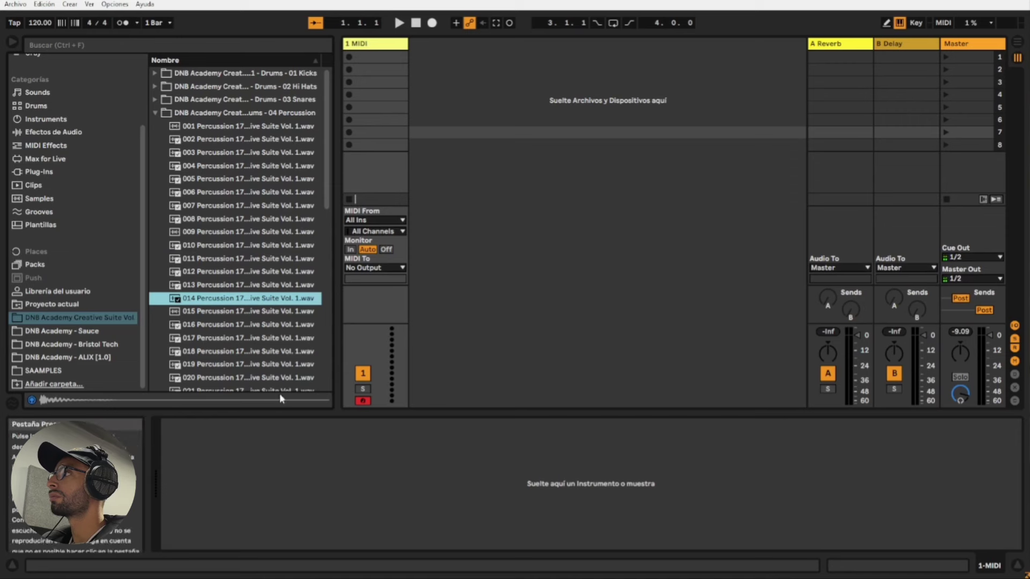
Audition samples in the 04 Percussion folder, load 011 Percussion onto the MIDI track as an instrument, and play it
click(280, 397)
key(Up)
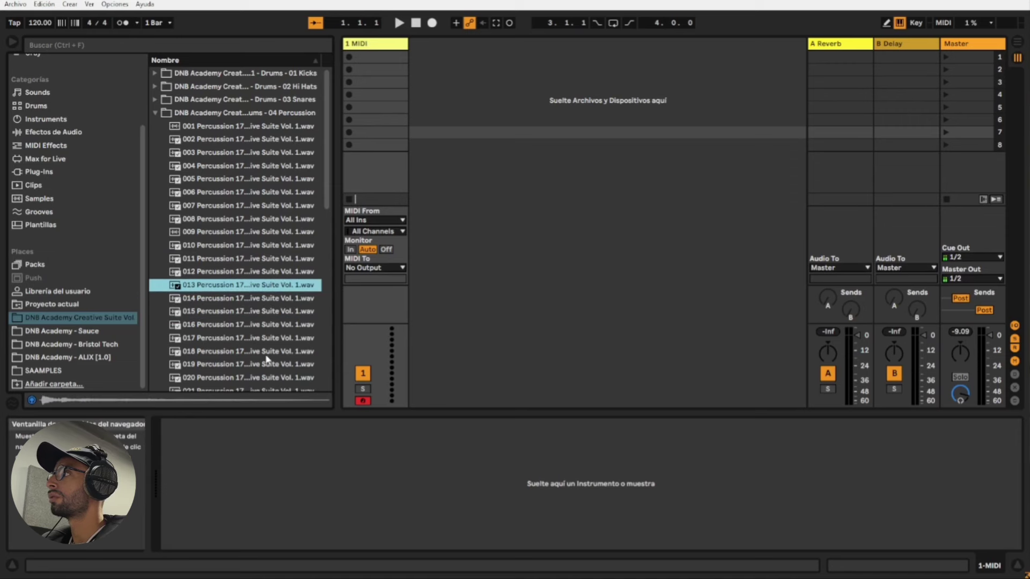
key(Up)
key(Up)
key(Up)
key(Up)
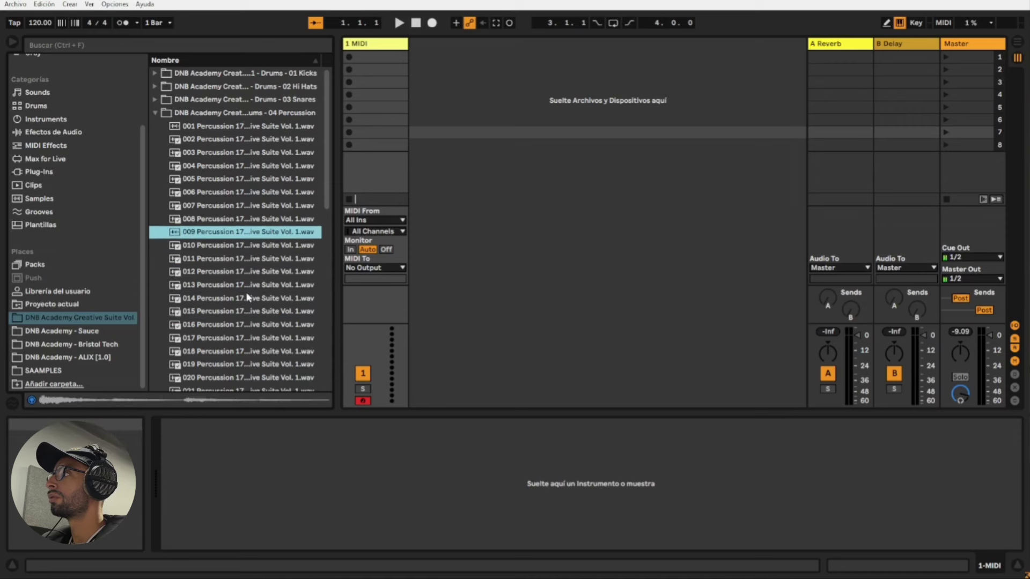
key(Down)
key(Down)
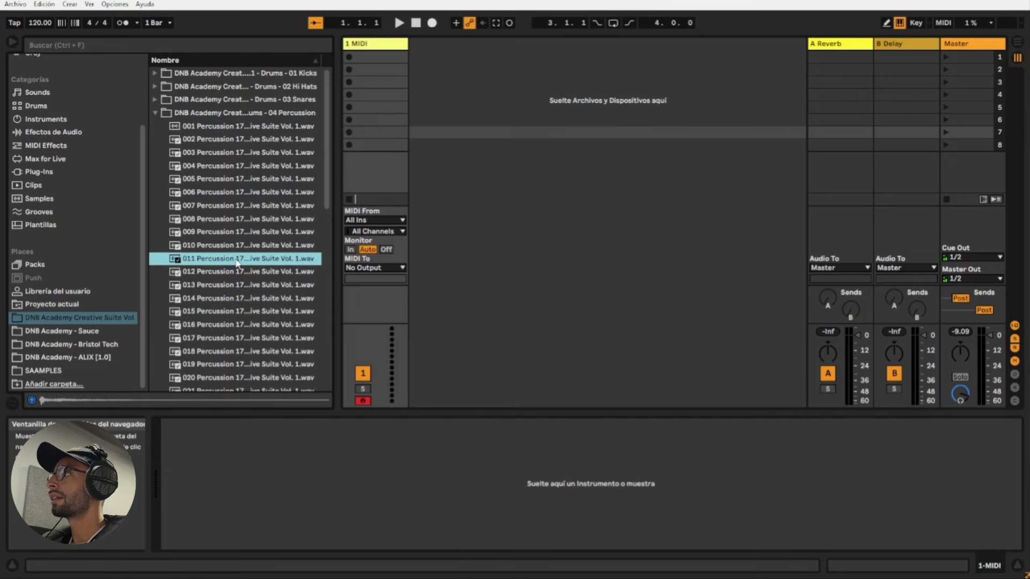
drag(238, 263, 358, 482)
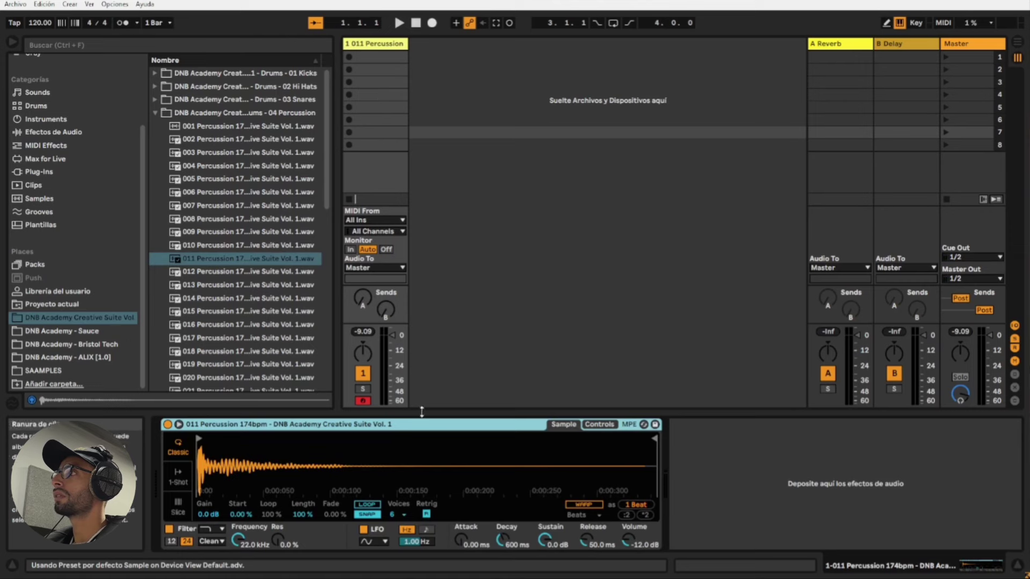
key(a)
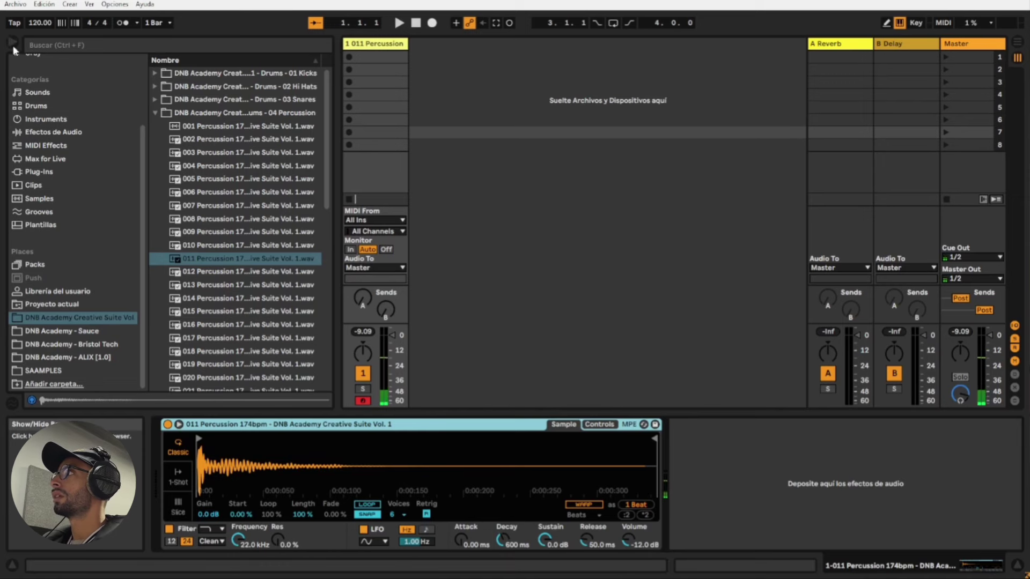
Add the Reverb audio effect from the Reverb & Resonance category to the percussion track
scroll(92, 188, up, 3)
click(75, 218)
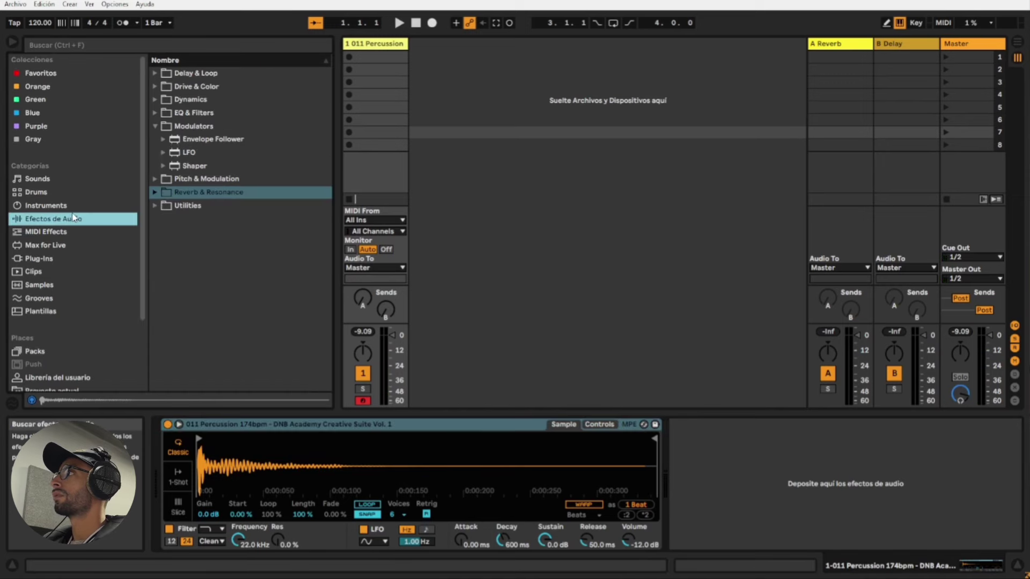
click(156, 127)
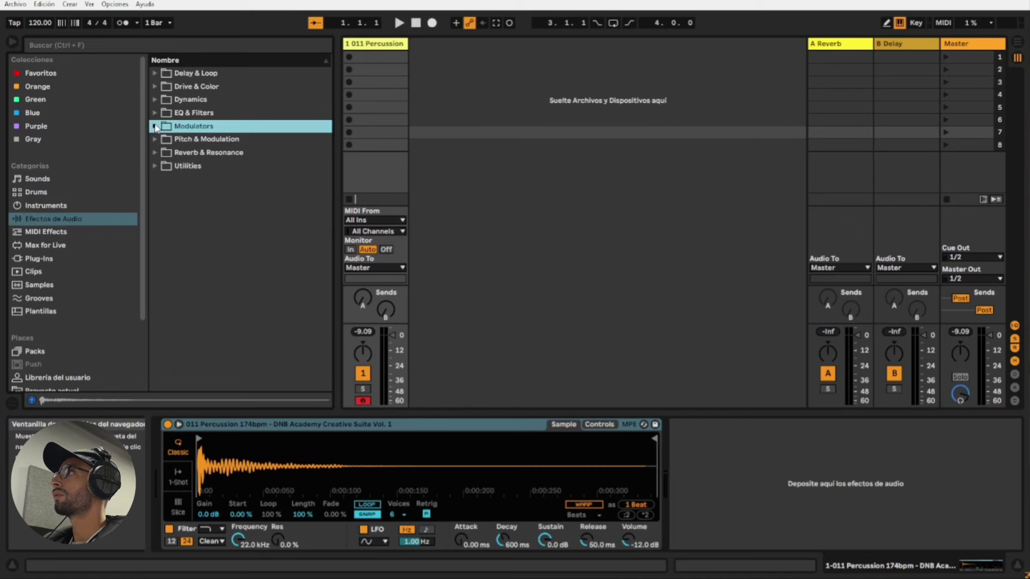
click(156, 153)
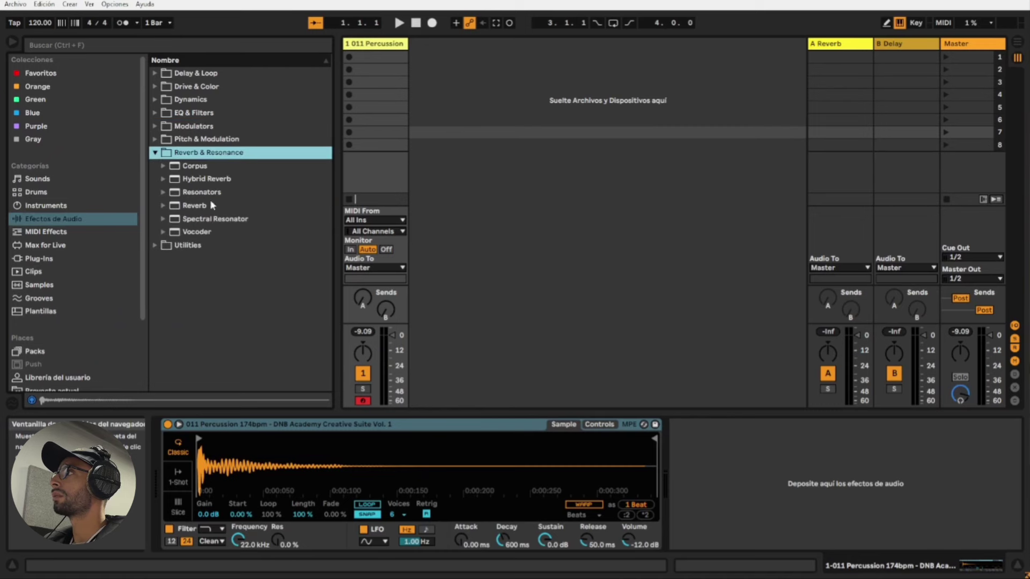
double_click(194, 206)
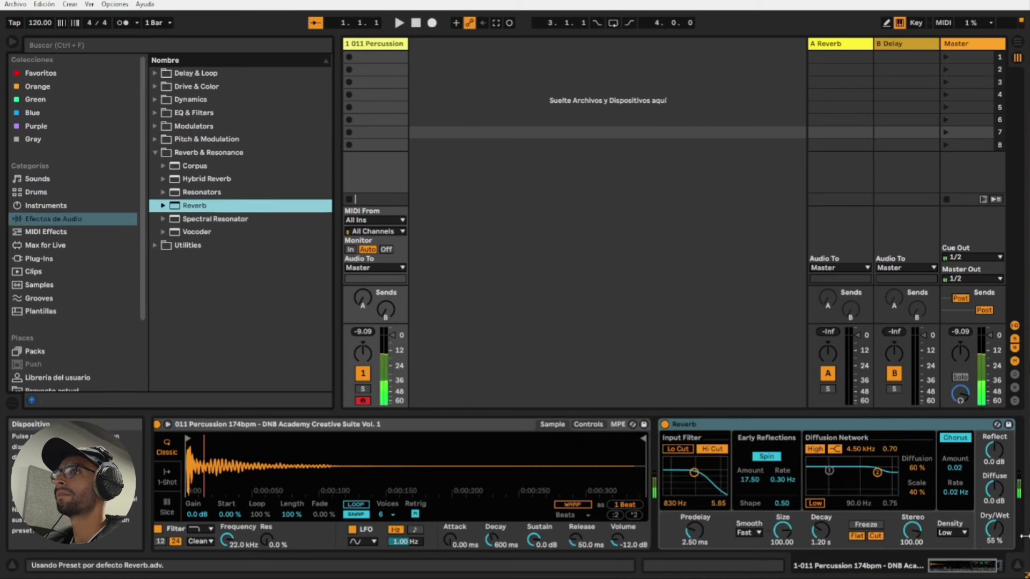
Set the Reverb's Dry/Wet to 83 %, Decay to 14.1 s and Size to 1.40, and enable Lo Cut with the input filter at 1.54 kHz, 5.36
drag(999, 533, 999, 509)
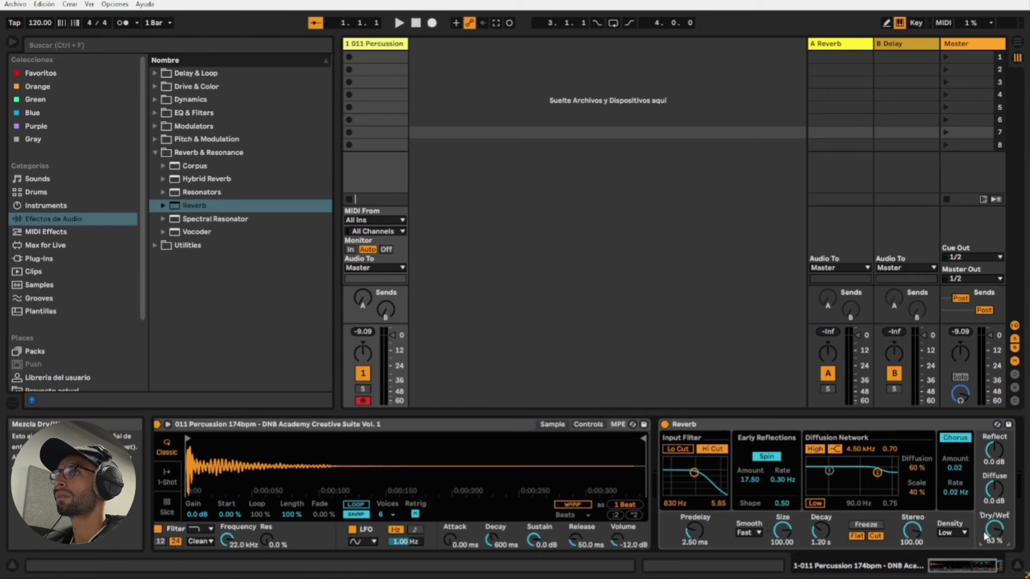
drag(821, 532, 782, 539)
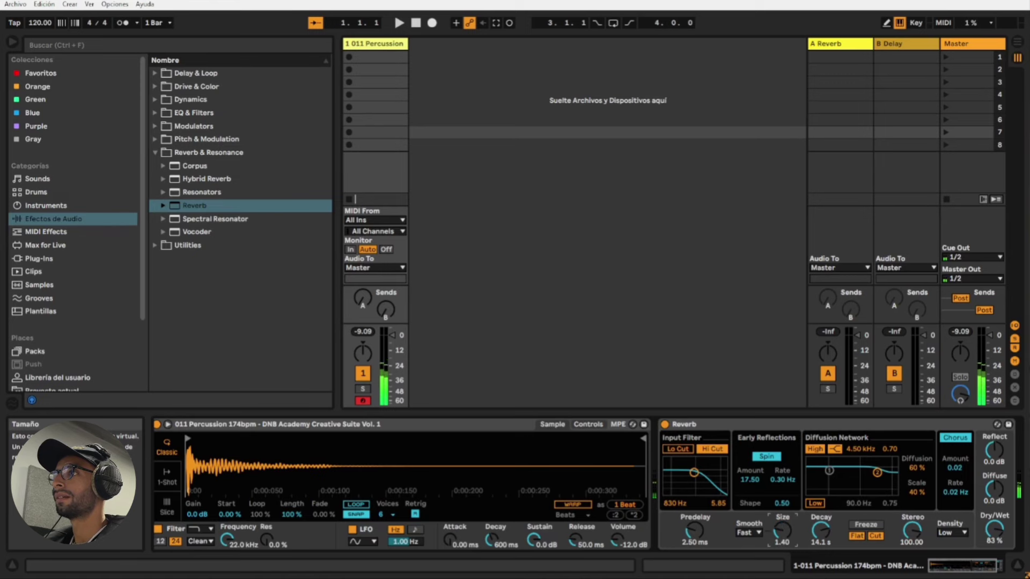
click(678, 449)
drag(694, 473, 700, 474)
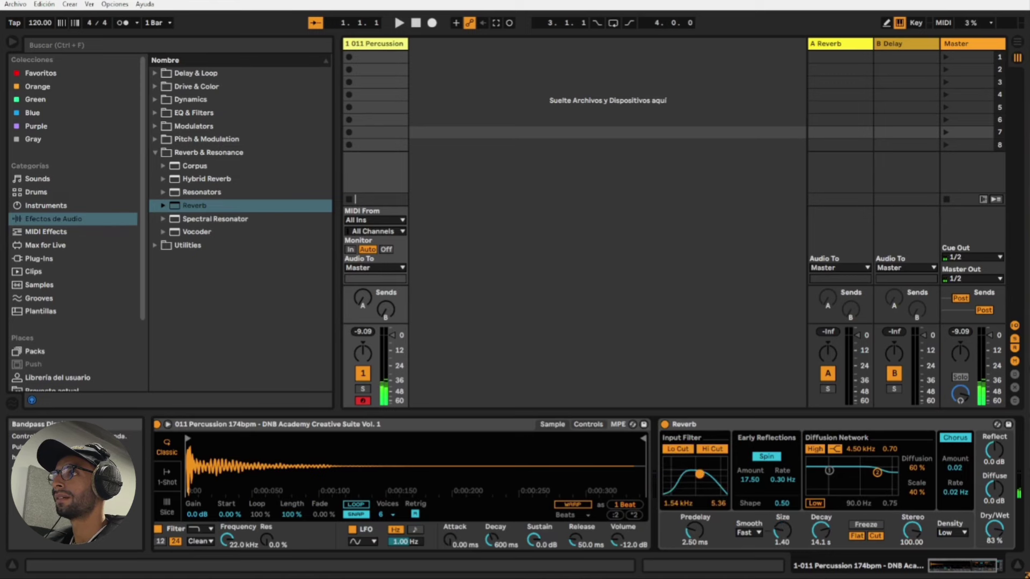
Set the Reverb's Smooth to None and its early reflections to Amount 55.00, Rate 0.07 Hz and Shape 0.00
click(758, 539)
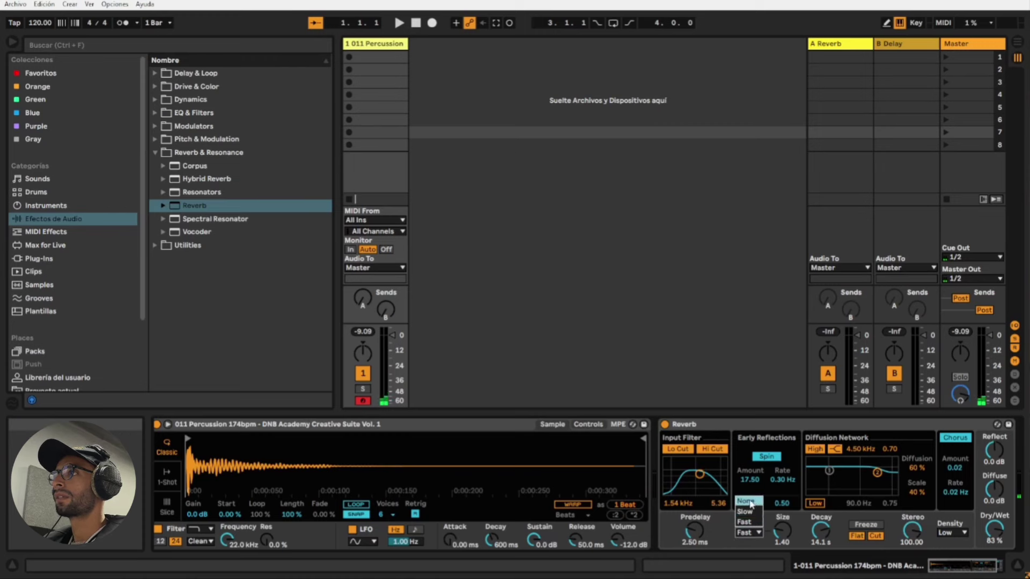
click(751, 502)
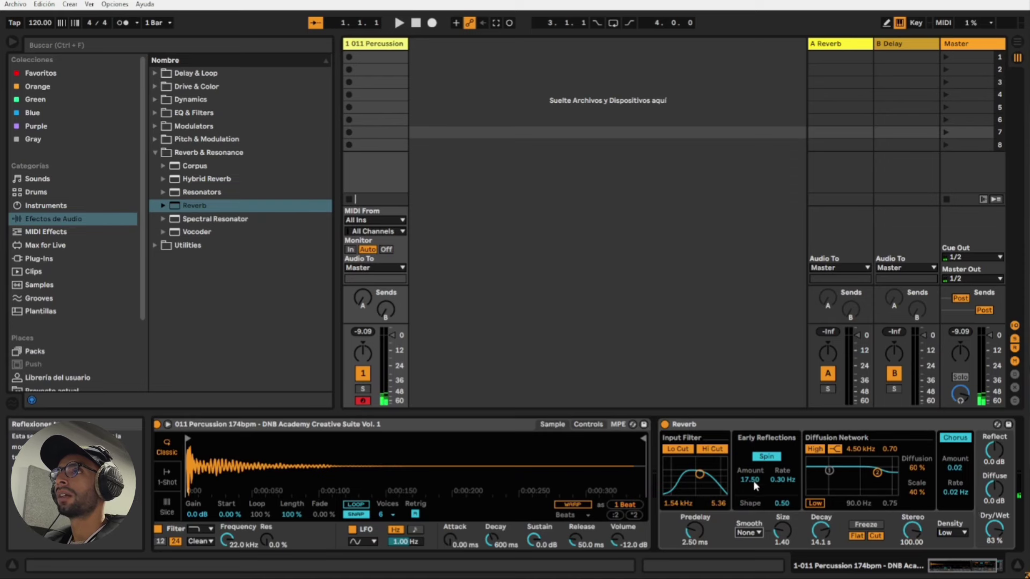
drag(755, 486, 756, 440)
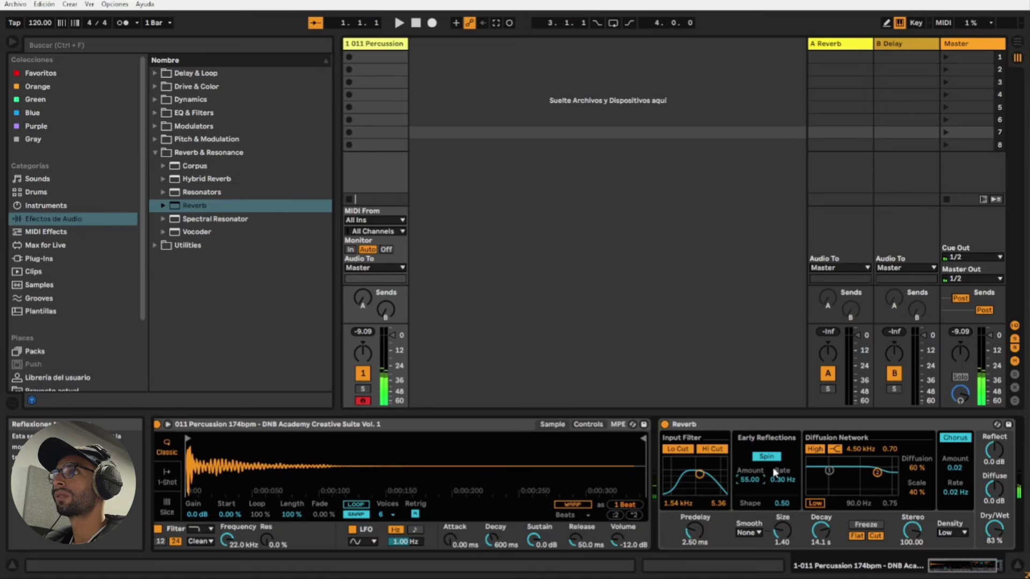
drag(781, 480, 781, 463)
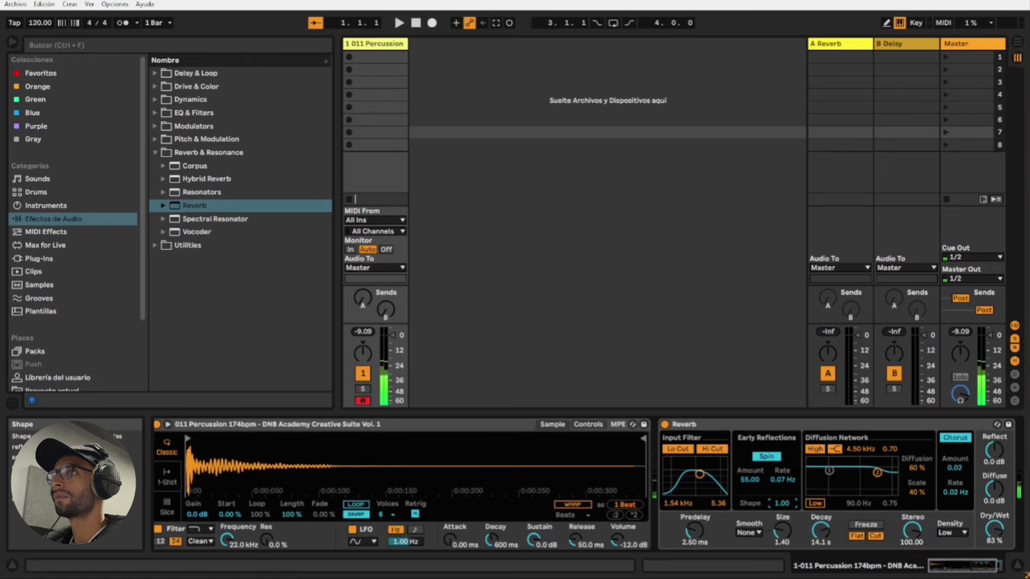
drag(782, 504, 782, 558)
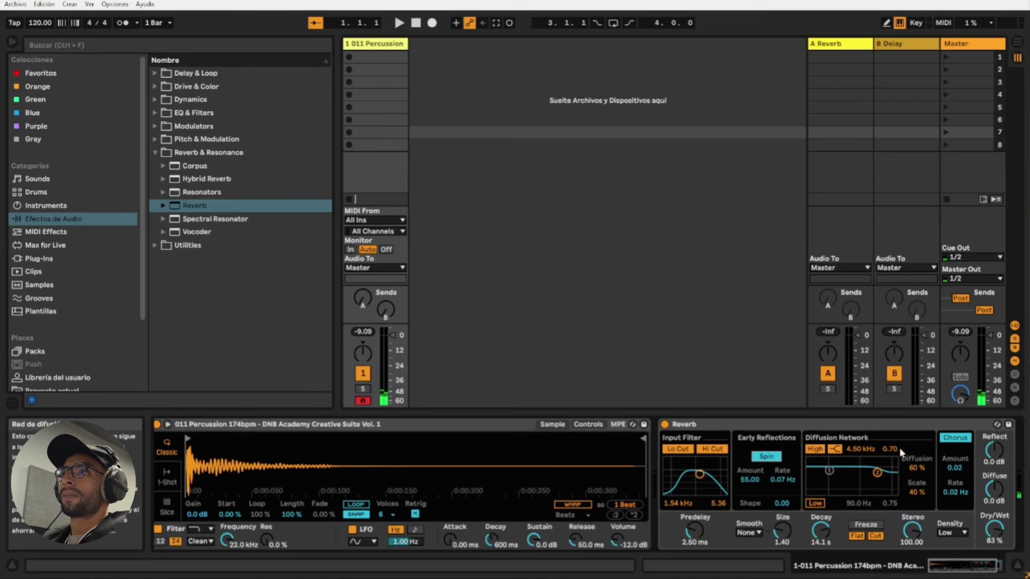
Enable the Low filter in the Reverb's diffusion network, set it to 140 Hz and 0.20, and play the sound
click(815, 504)
drag(829, 471, 835, 490)
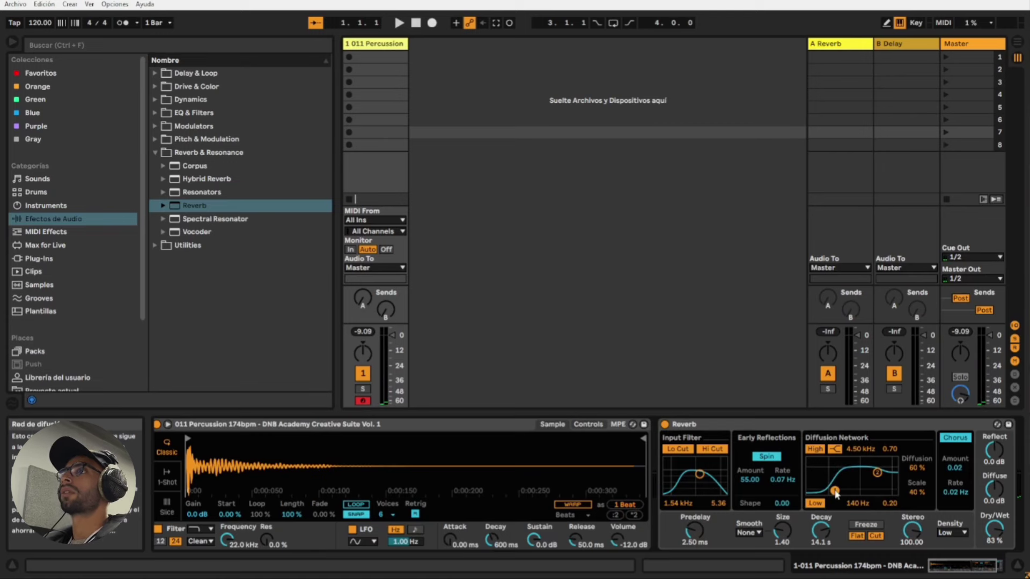
key(a)
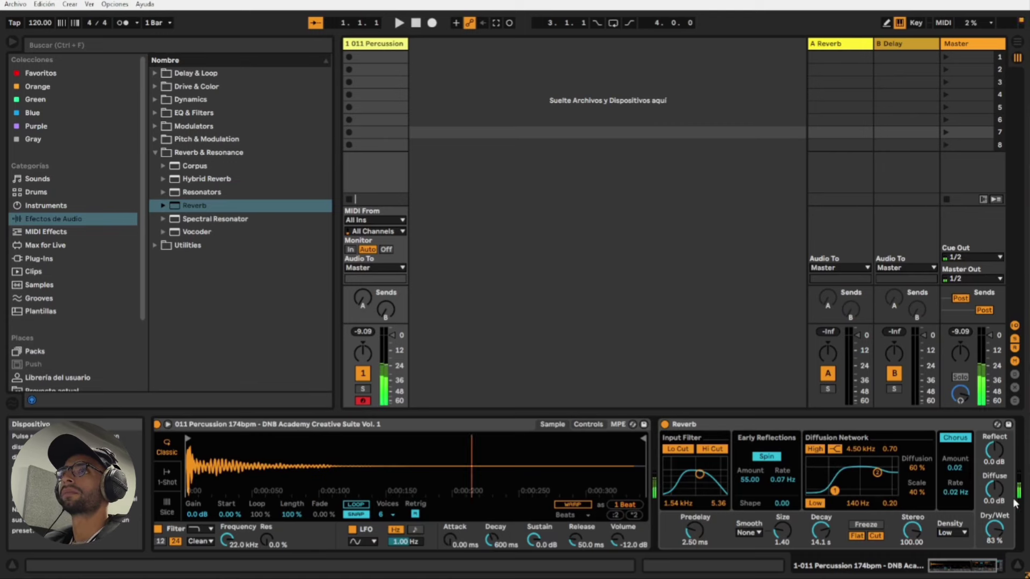
Set the Reverb's Stereo to 102.86 and Dry/Wet to 100 %, and play the sound
drag(911, 538, 911, 533)
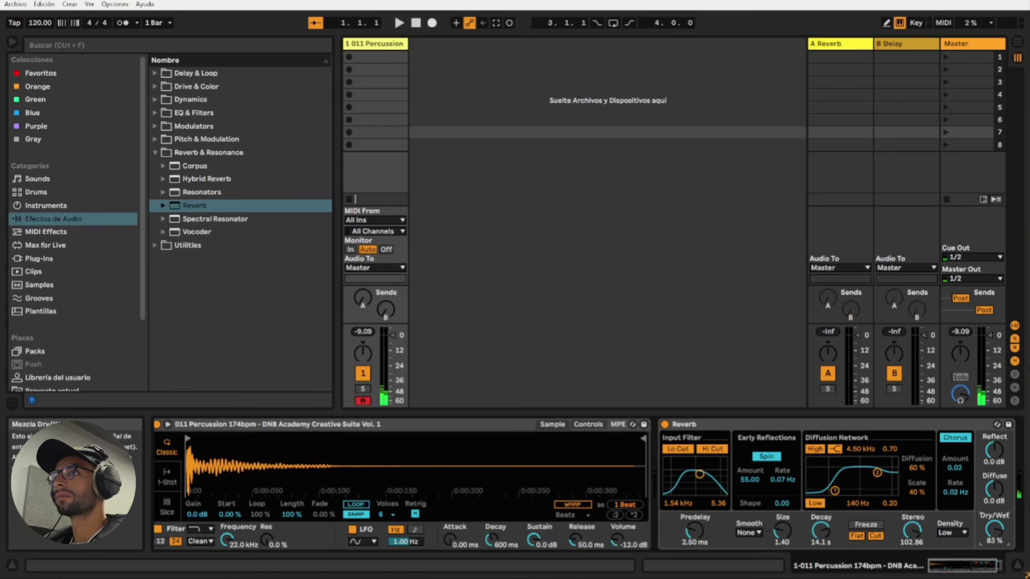
drag(994, 530, 994, 523)
key(a)
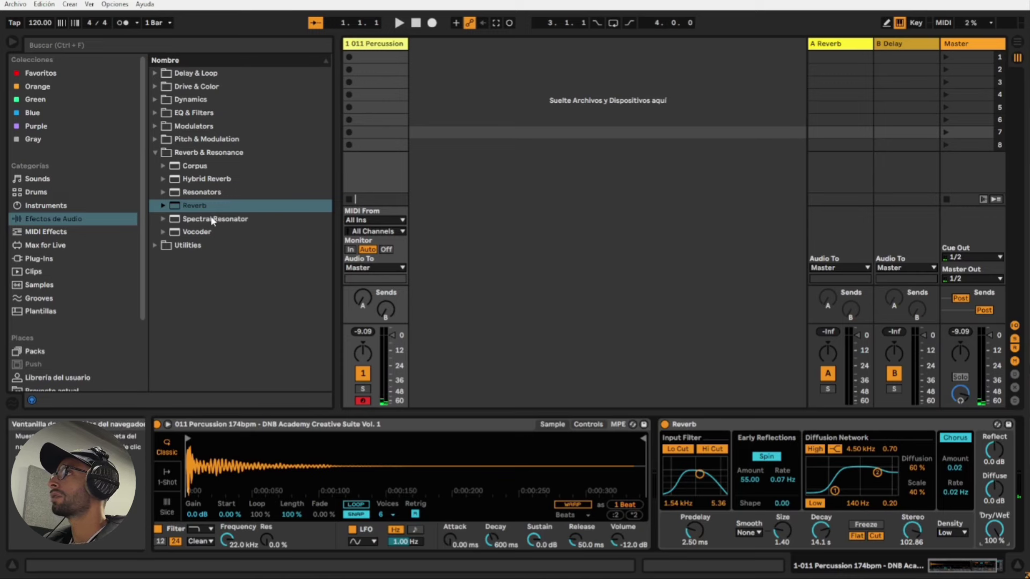
Add Spectral Resonator after the Reverb and set its Dry/Wet to 40 %
drag(213, 222, 939, 507)
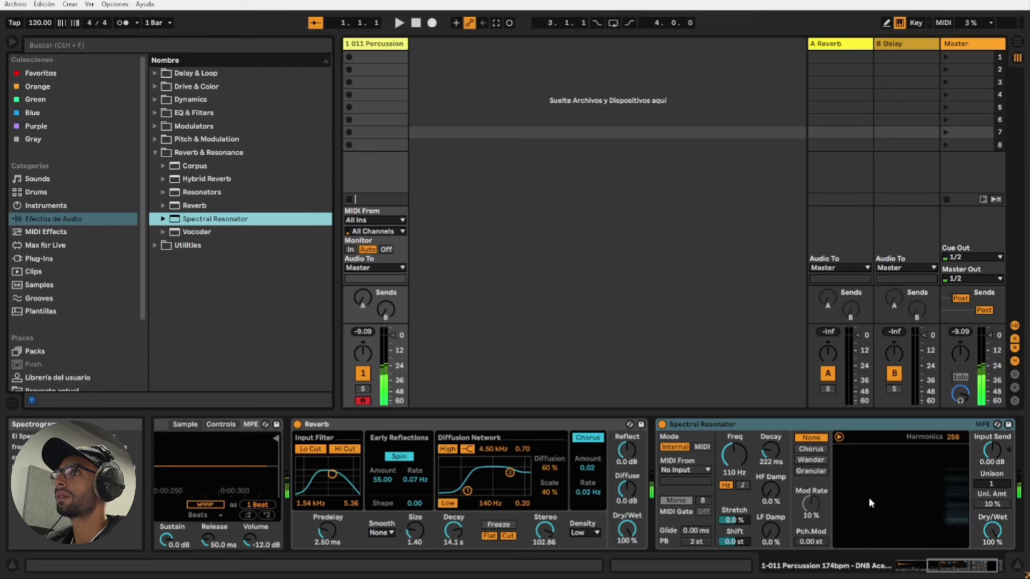
drag(999, 539, 999, 569)
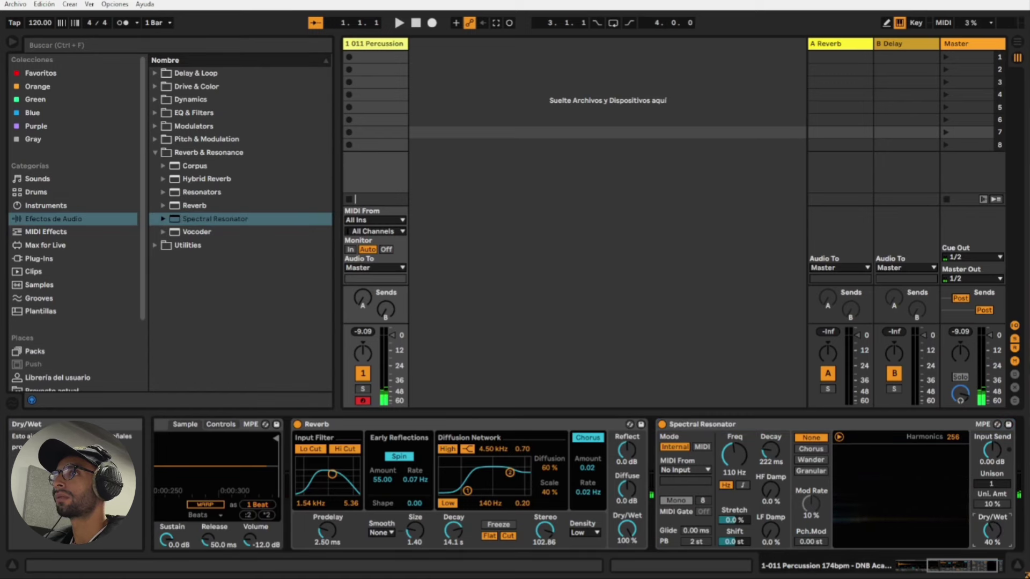
click(839, 438)
click(839, 438)
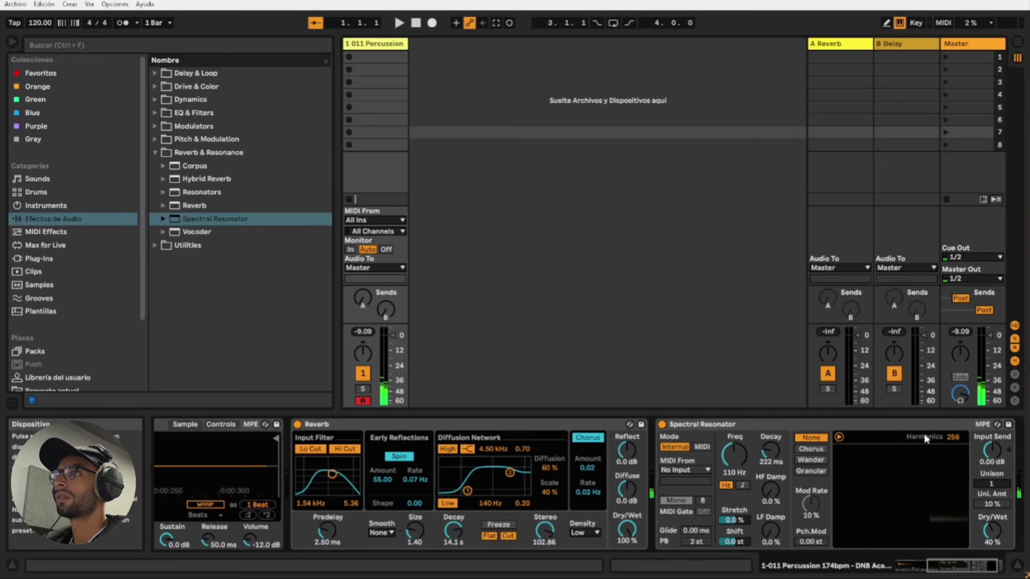
Set the Spectral Resonator's modulation mode to Chorus, comparing it with Wander, and set Dry/Wet to 31 %
click(811, 450)
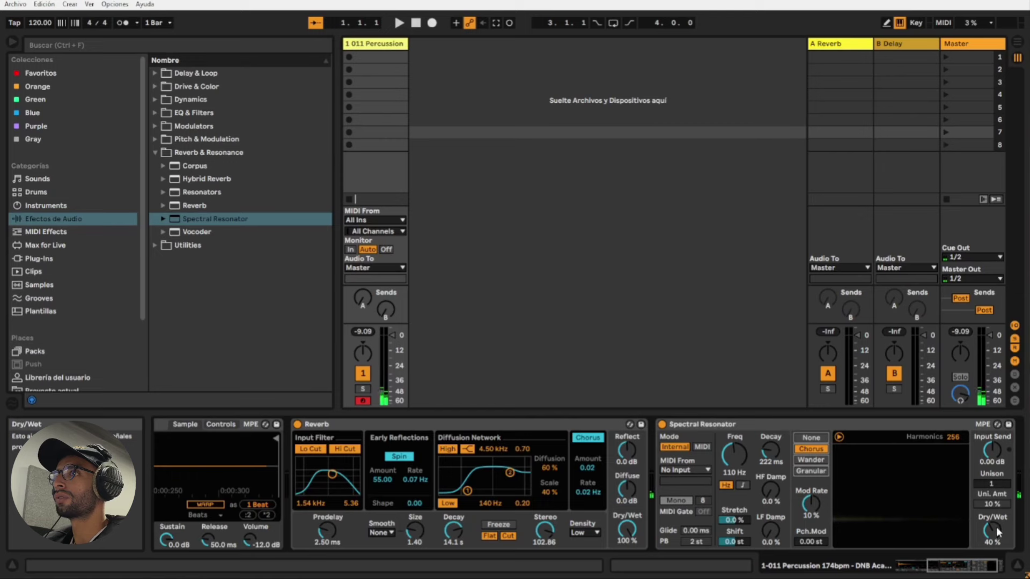
mouse_move(993, 530)
mouse_down()
mouse_move(992, 508)
mouse_move(992, 537)
mouse_up()
click(818, 462)
click(816, 451)
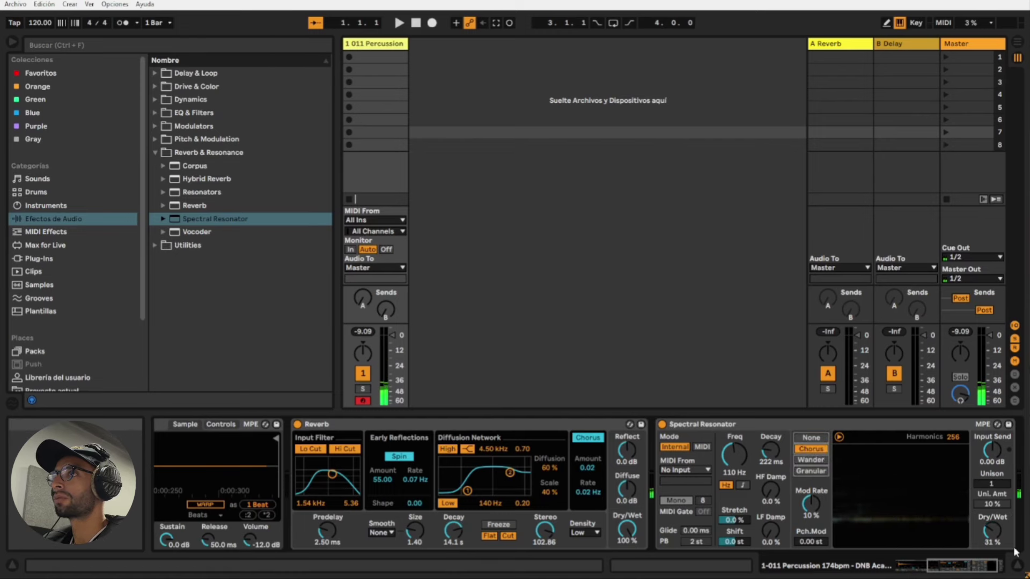
Set the Spectral Resonator's Unison to 4 voices and its Dry/Wet to 62 %
mouse_move(991, 484)
mouse_down()
mouse_move(991, 466)
mouse_move(992, 495)
mouse_up()
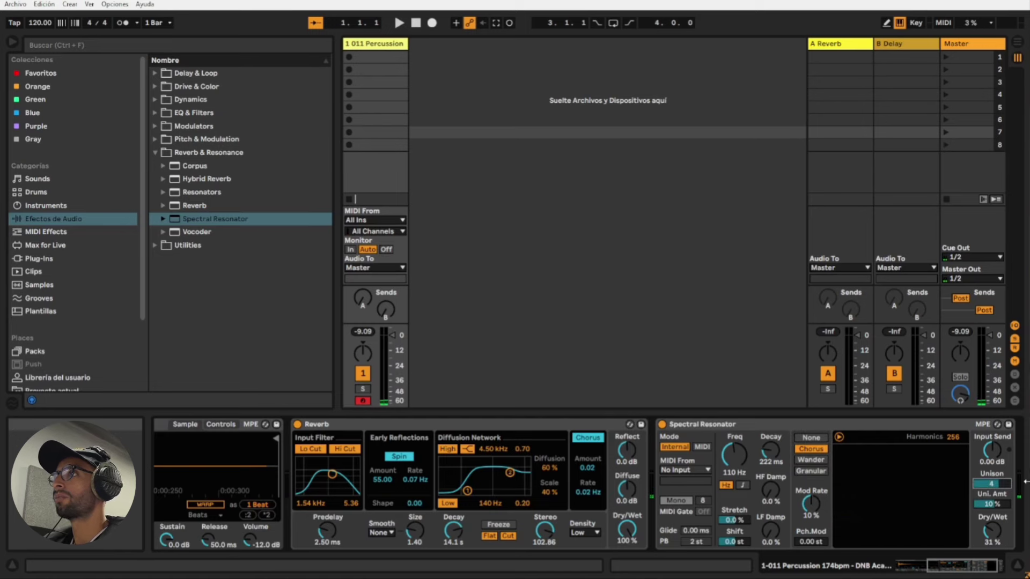
drag(985, 541, 985, 543)
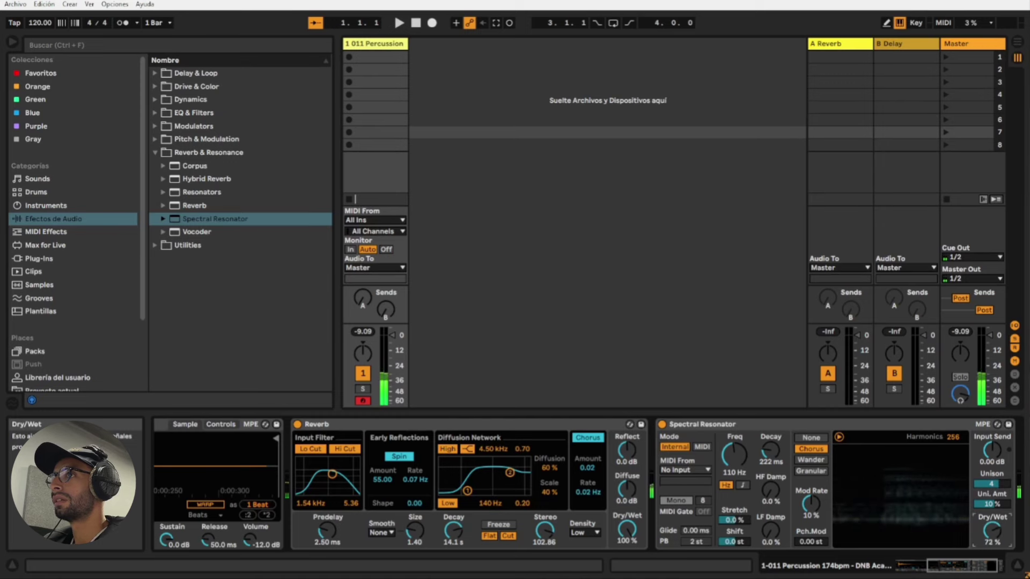
drag(991, 531, 991, 534)
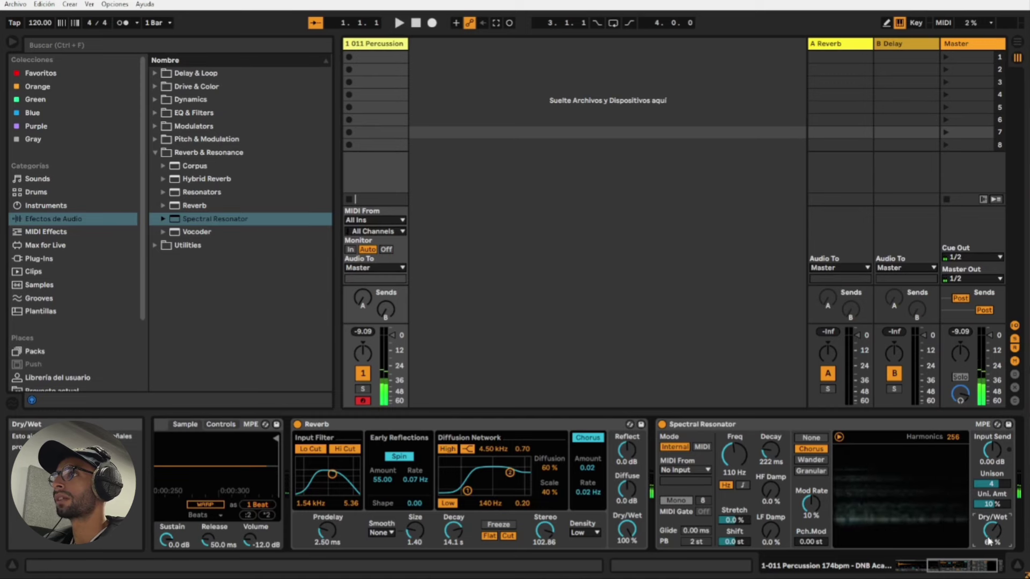
Set the Spectral Resonator's Freq to 94.4 Hz, Decay to 11.6 s and HF Damp to 21 %
mouse_move(734, 455)
mouse_down()
mouse_move(734, 428)
mouse_move(733, 488)
mouse_move(734, 460)
mouse_up()
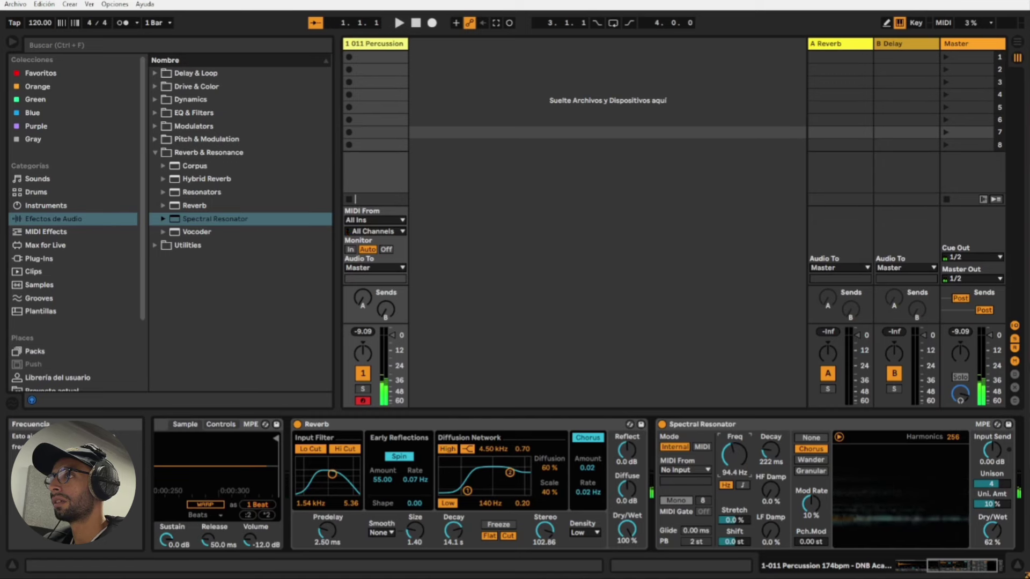
mouse_move(770, 451)
mouse_down()
mouse_move(770, 429)
mouse_move(770, 445)
mouse_up()
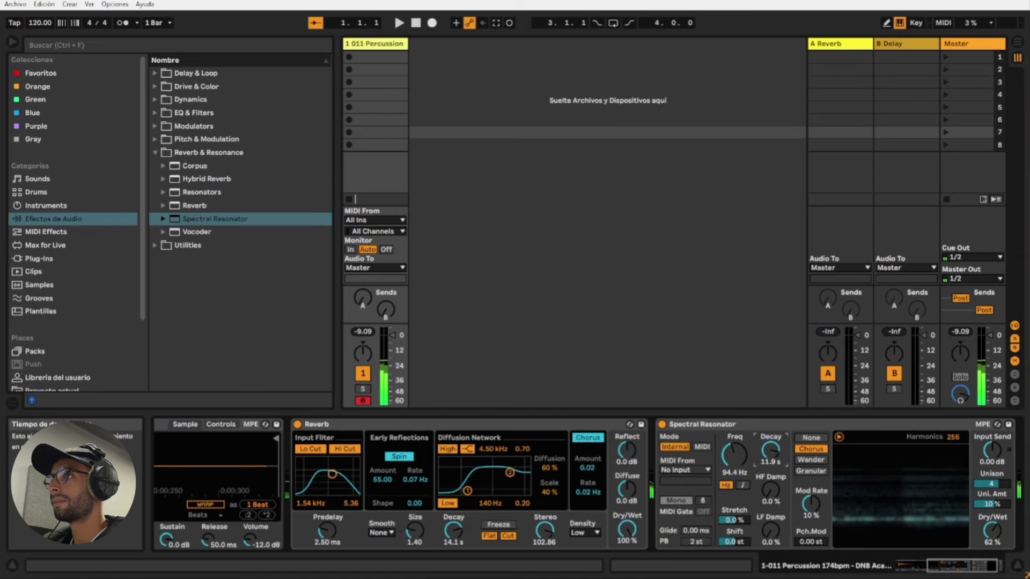
drag(626, 529, 626, 529)
drag(770, 489, 771, 485)
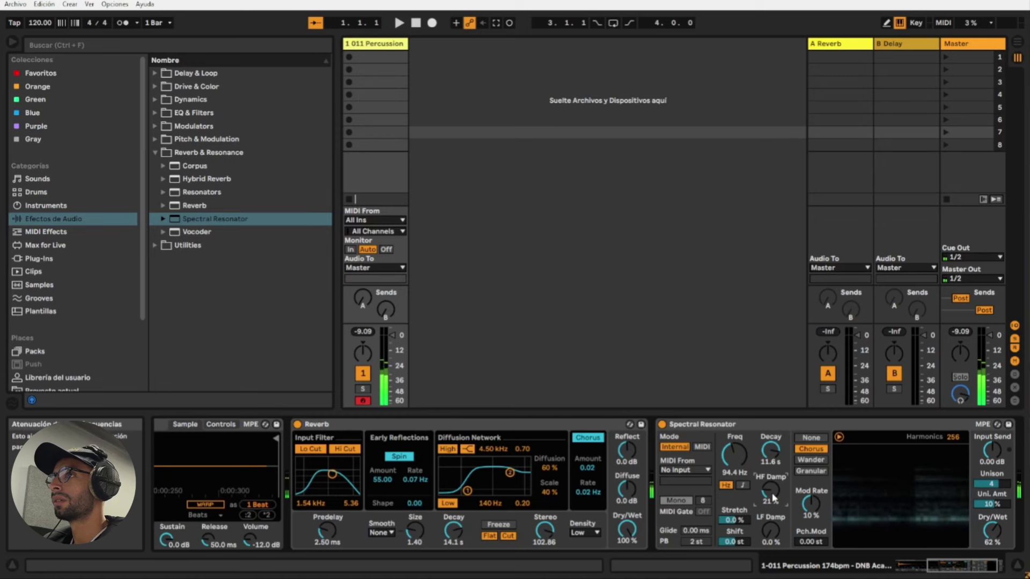
Set the High filter of the Reverb's diffusion network to 4.16 kHz and 0.26, and its Diffuse level to 5.0 dB
drag(510, 473, 510, 488)
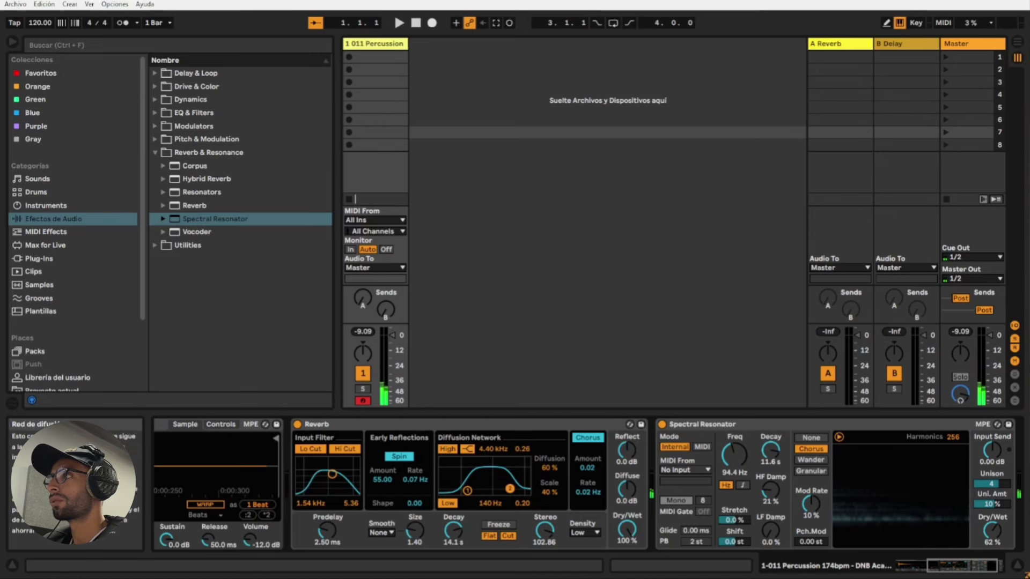
drag(510, 488, 509, 489)
mouse_move(627, 491)
mouse_down()
mouse_move(626, 471)
mouse_move(626, 488)
mouse_up()
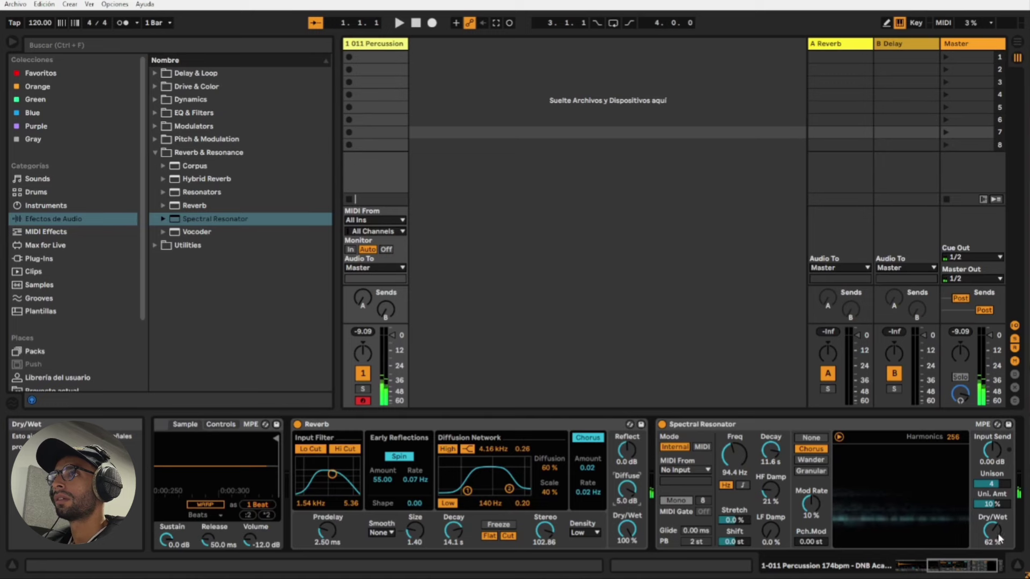
Set the Spectral Resonator's Dry/Wet to 61 %
drag(999, 538, 992, 562)
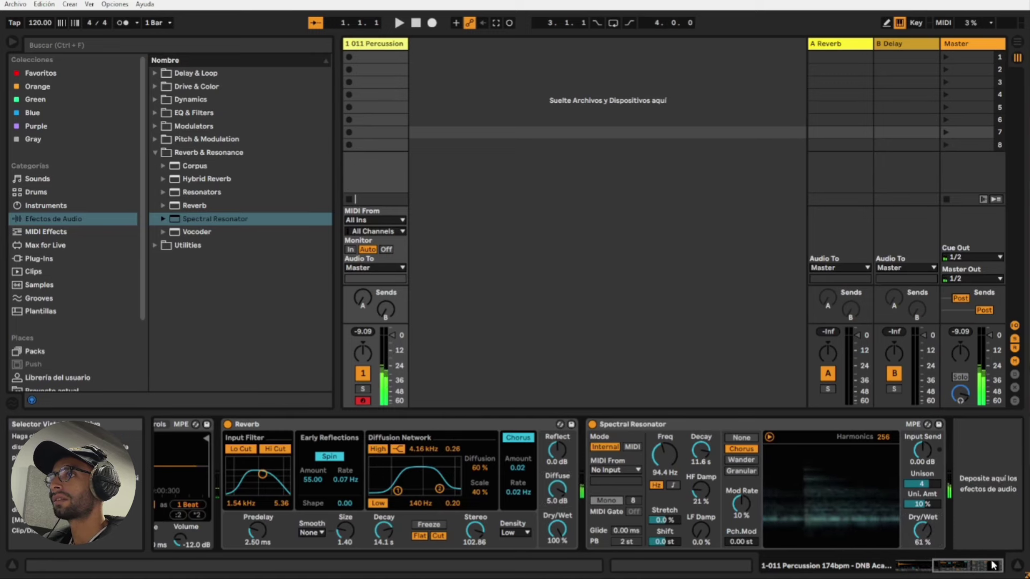
Set the Spectral Resonator's Dry/Wet to 56 %
drag(925, 538, 925, 543)
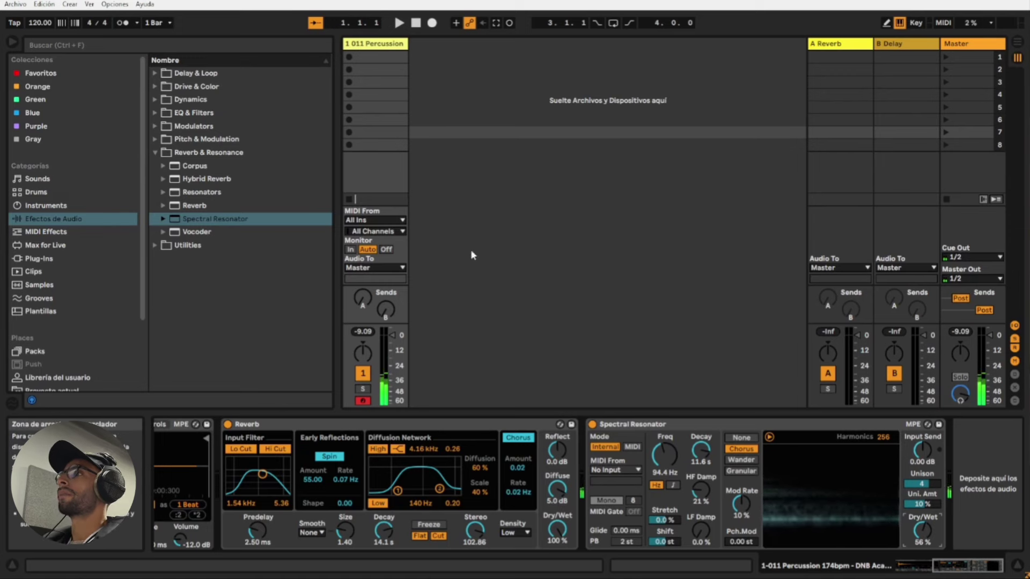
Insert an audio track with its input set to Resampling and arm it together with the percussion track
right_click(446, 45)
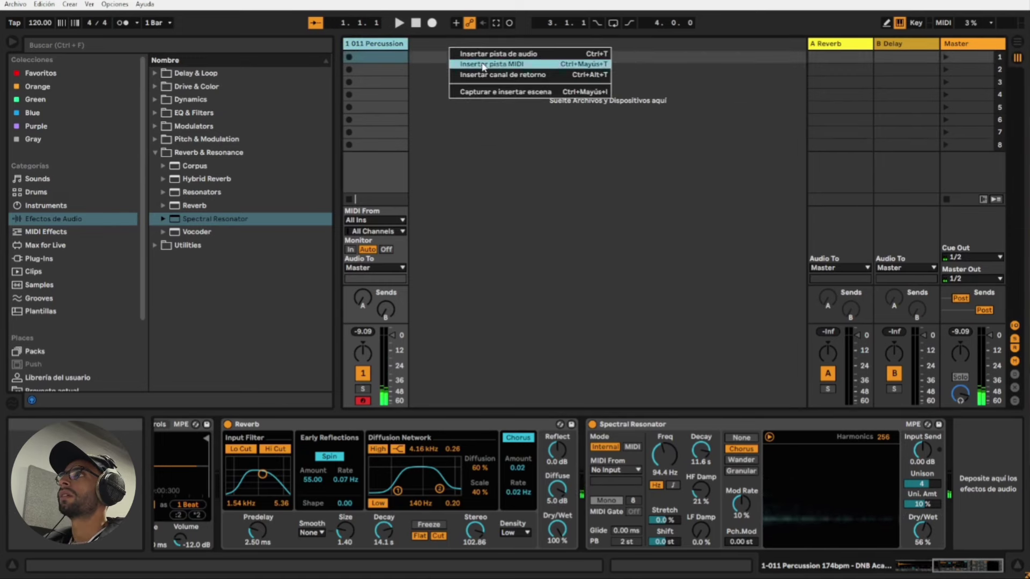
click(486, 54)
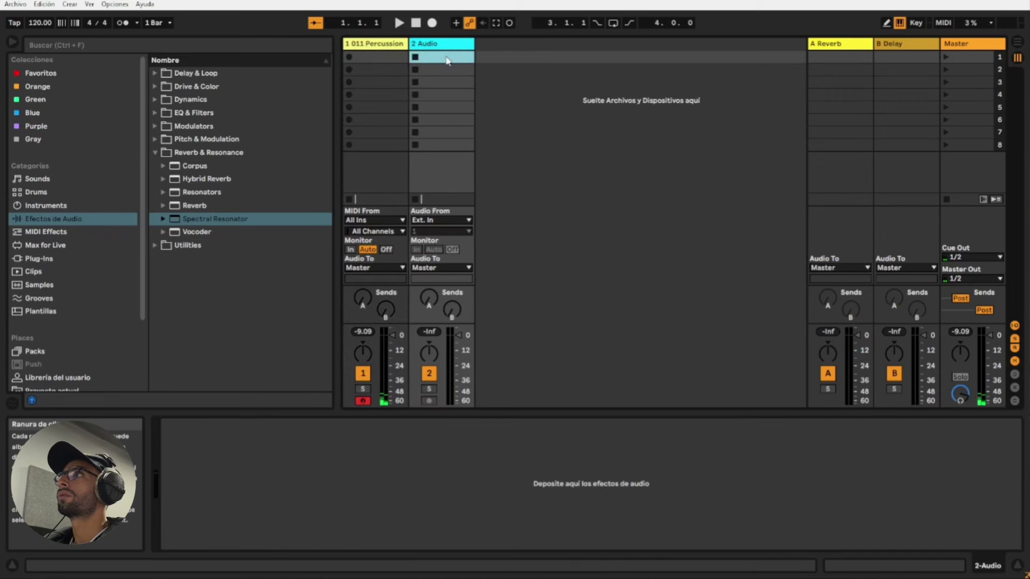
click(441, 220)
click(432, 240)
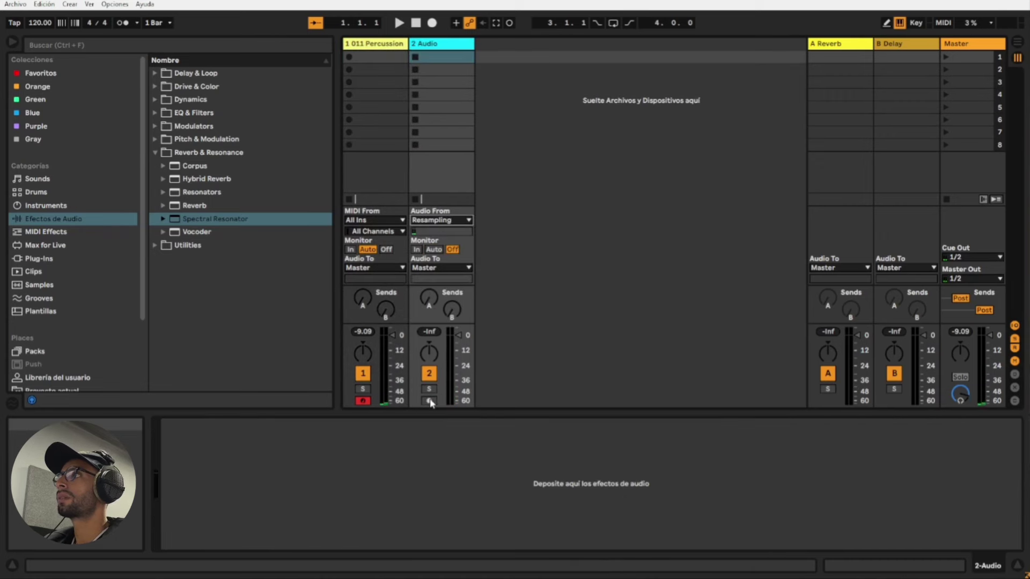
click(429, 401)
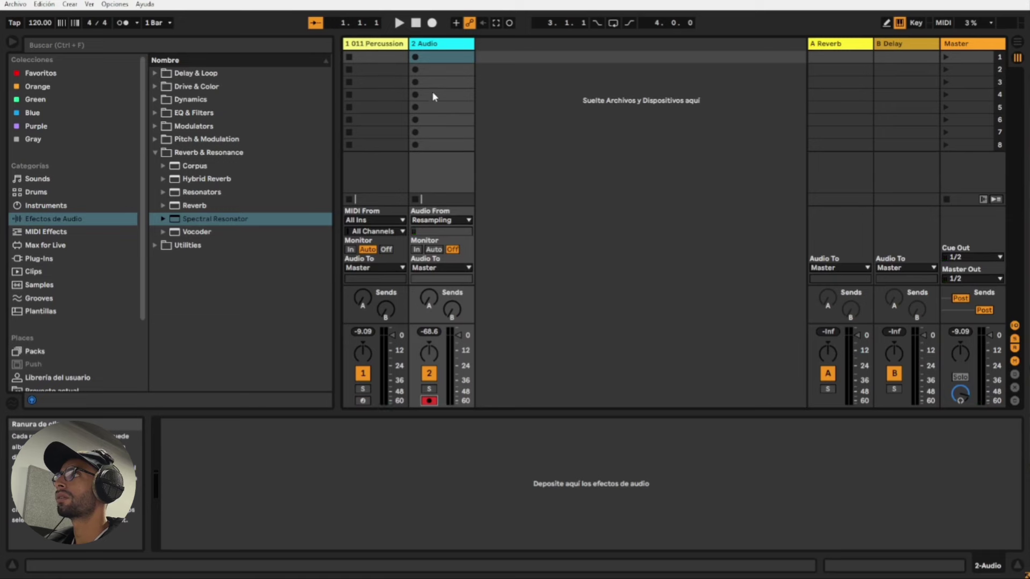
click(365, 401)
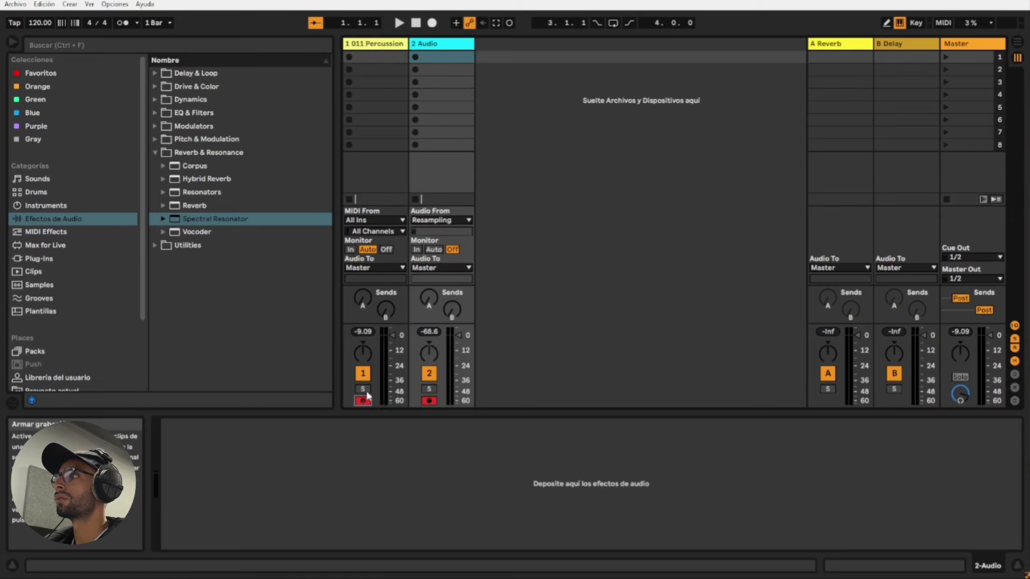
Record percussion notes in different octaves into the first clip slot of the resampling track, and stop playback
click(416, 57)
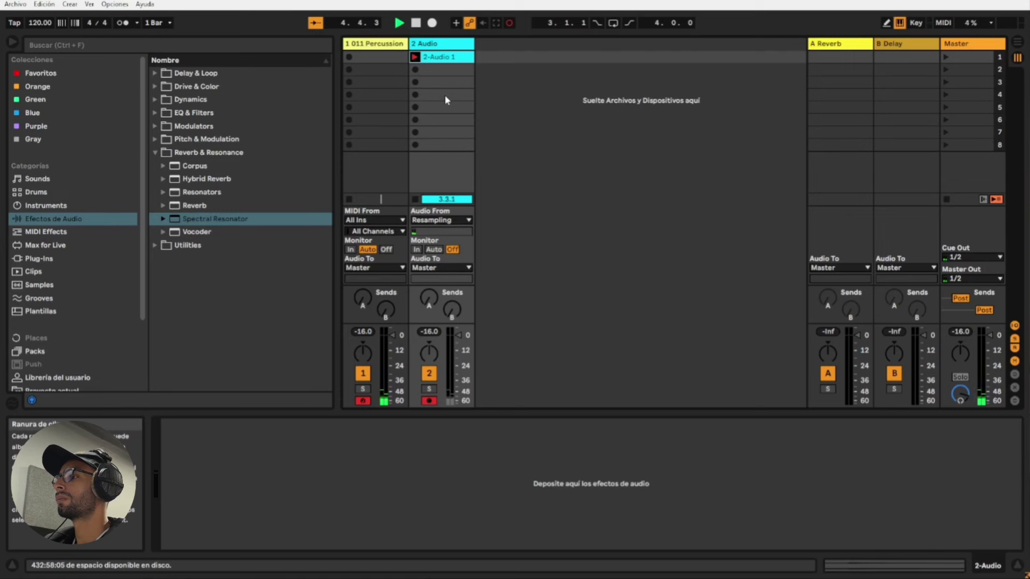
key(x)
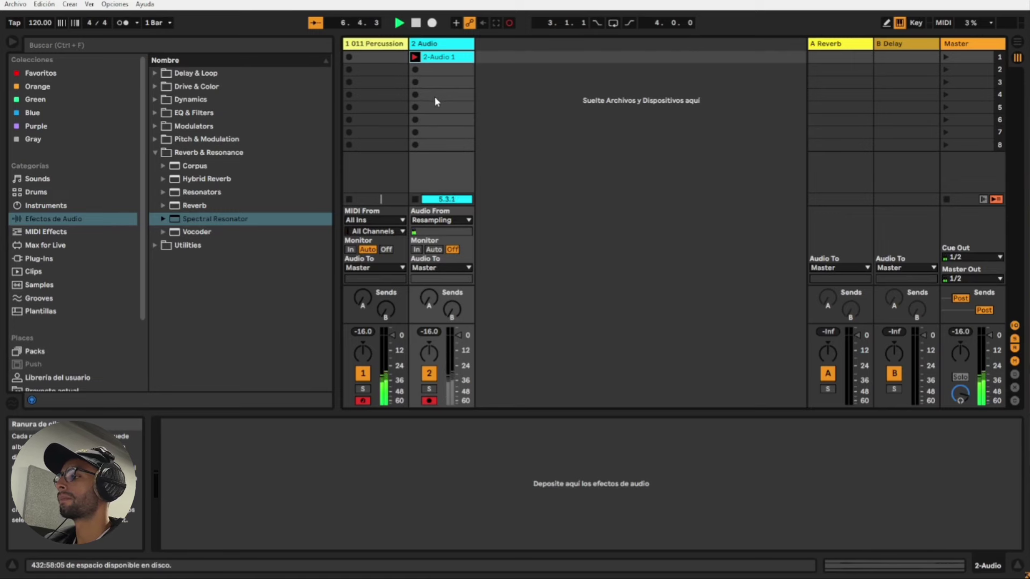
key(z)
key(z)
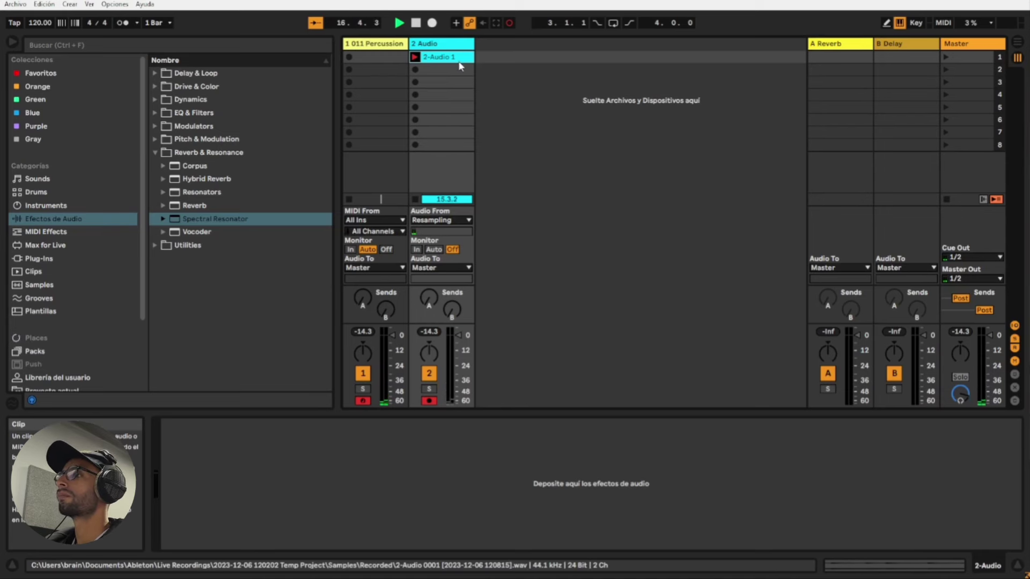
key(space)
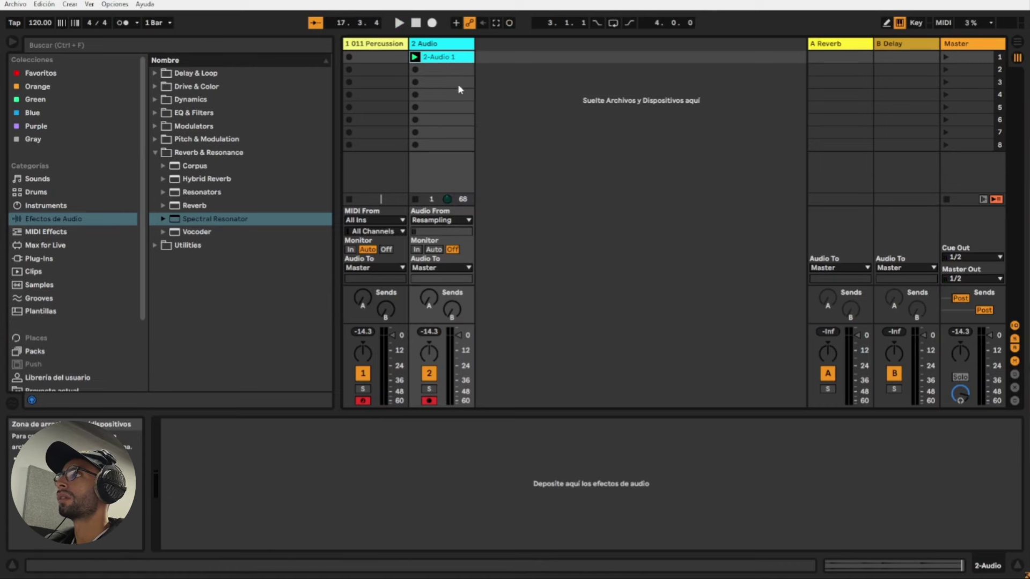
Move the recorded clip's start and loop start to 12.3.3, just before the last hit, and play it back
click(446, 57)
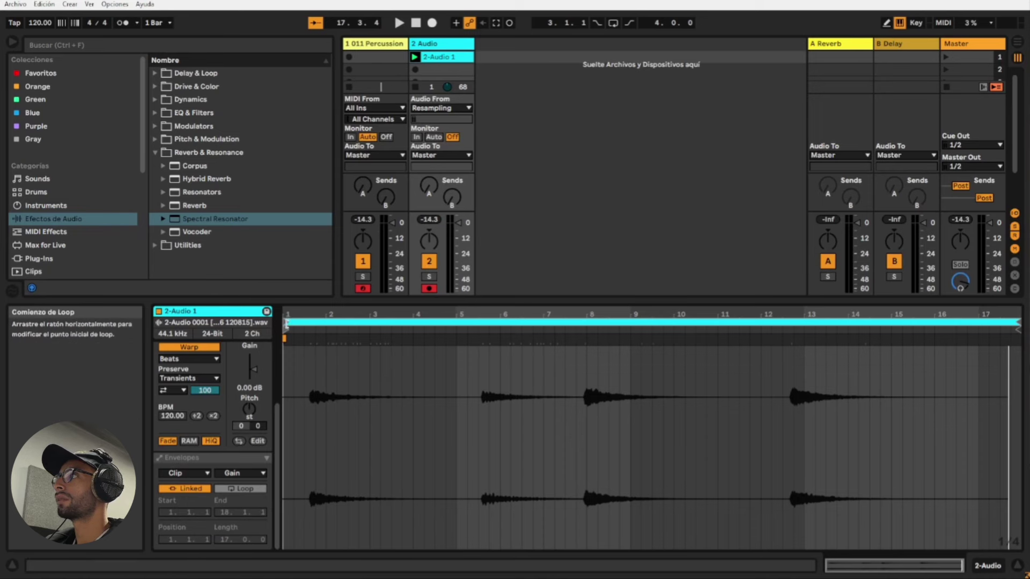
mouse_move(286, 324)
mouse_down()
mouse_move(740, 354)
mouse_move(794, 367)
mouse_up()
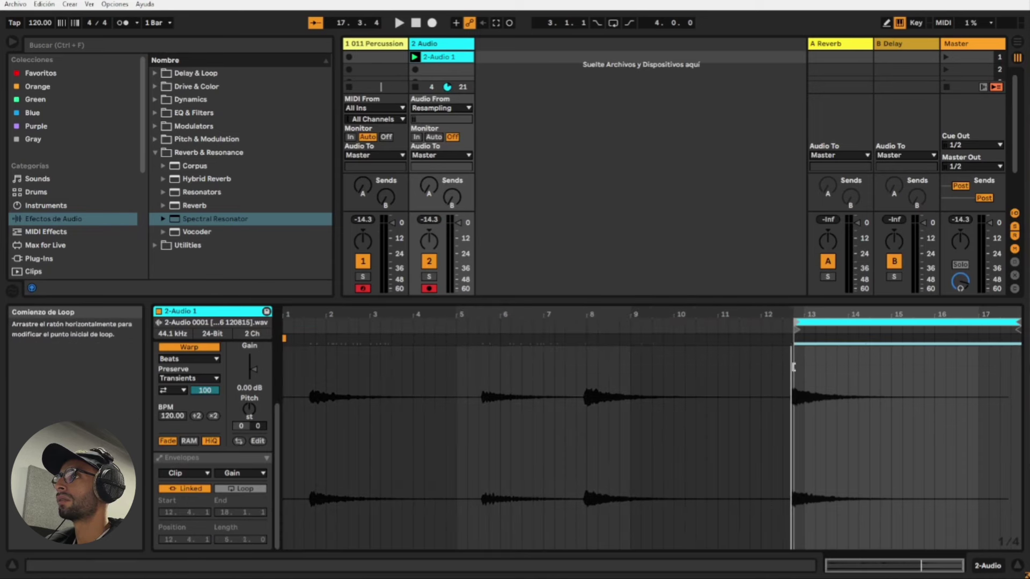
key(space)
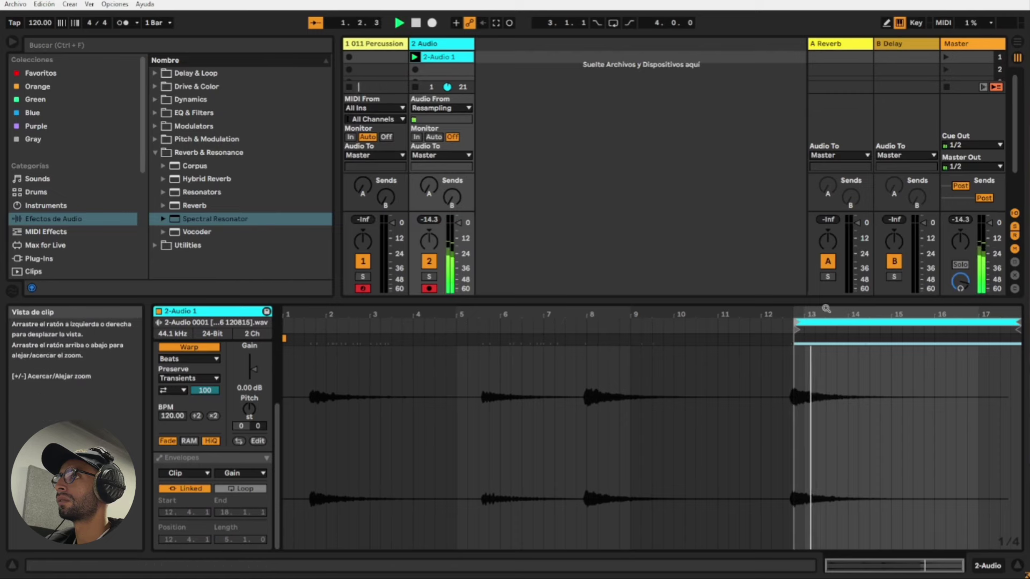
drag(837, 315, 837, 357)
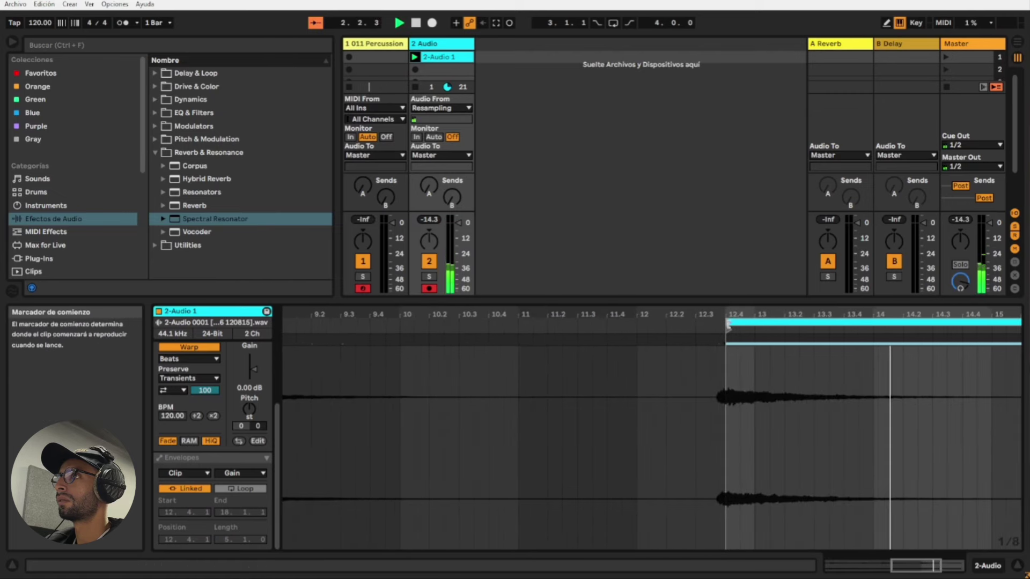
drag(733, 324, 716, 328)
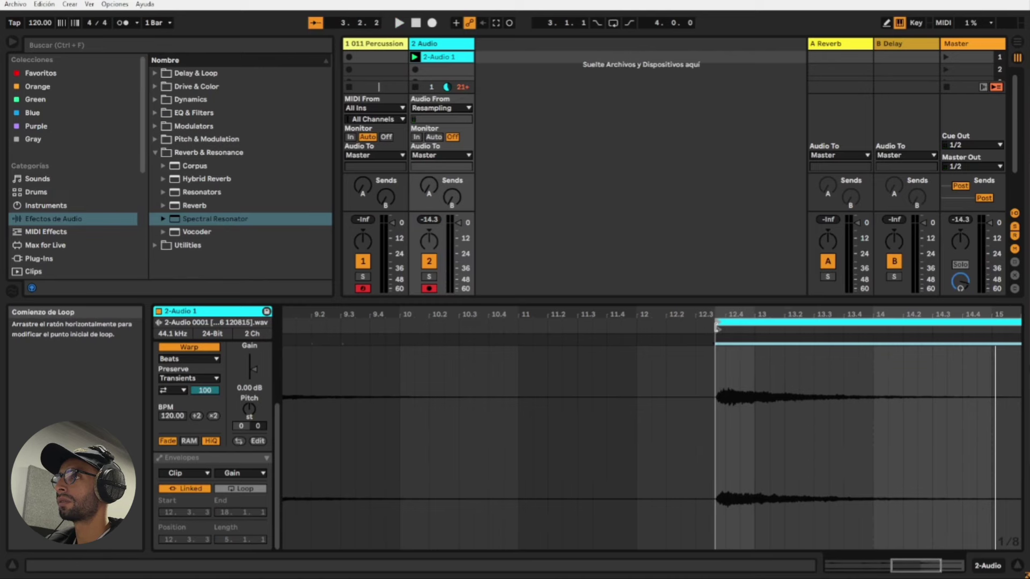
key(space)
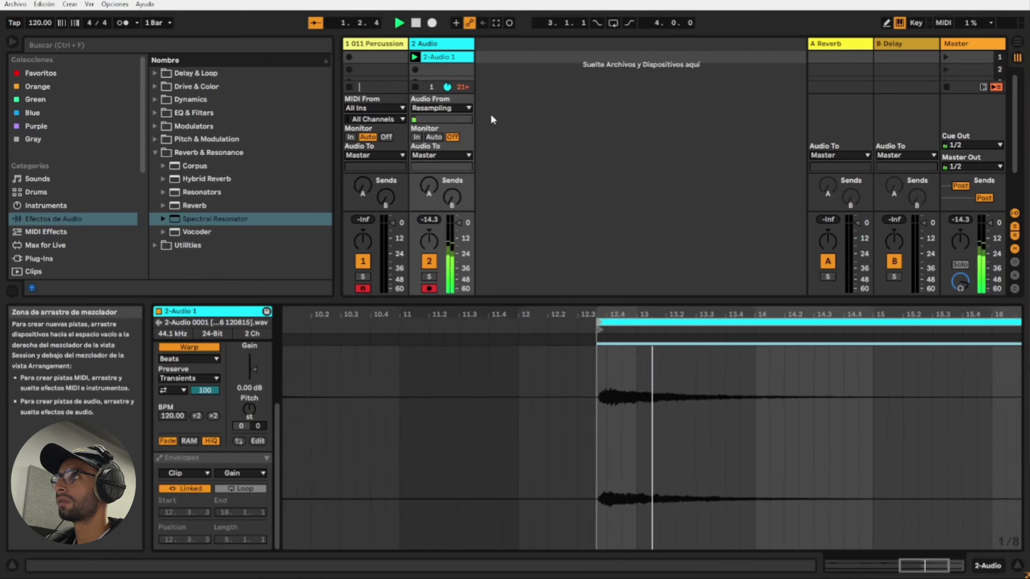
Insert a MIDI track after the audio track, and hide the clip view and the browser
key(ctrl+alt+l)
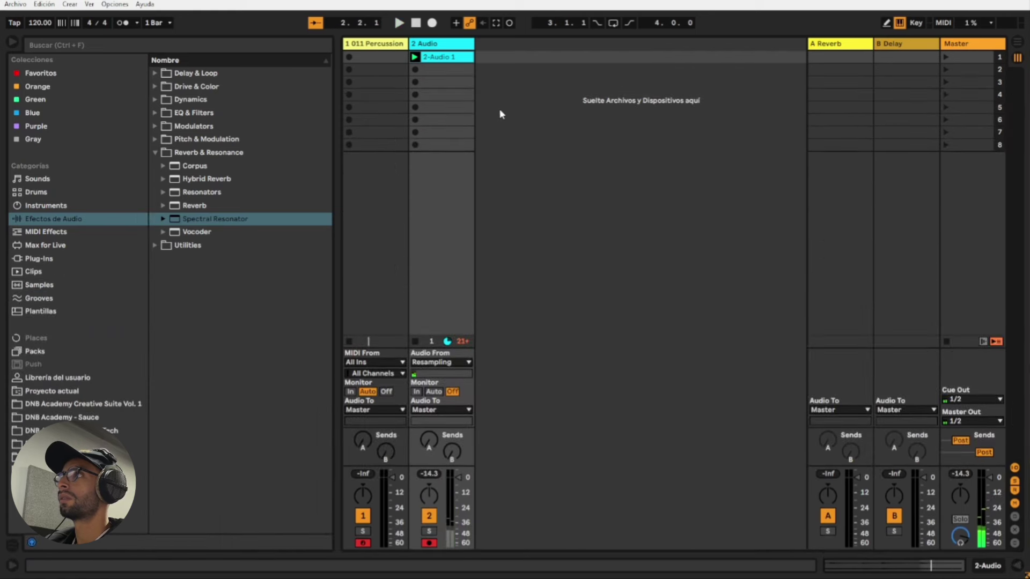
right_click(528, 130)
key(Escape)
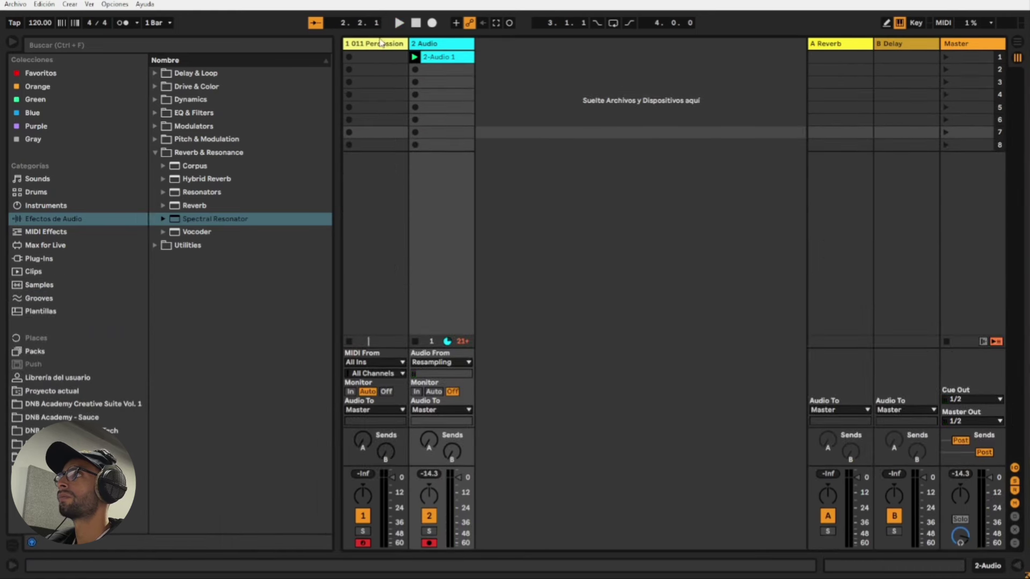
click(385, 44)
right_click(543, 191)
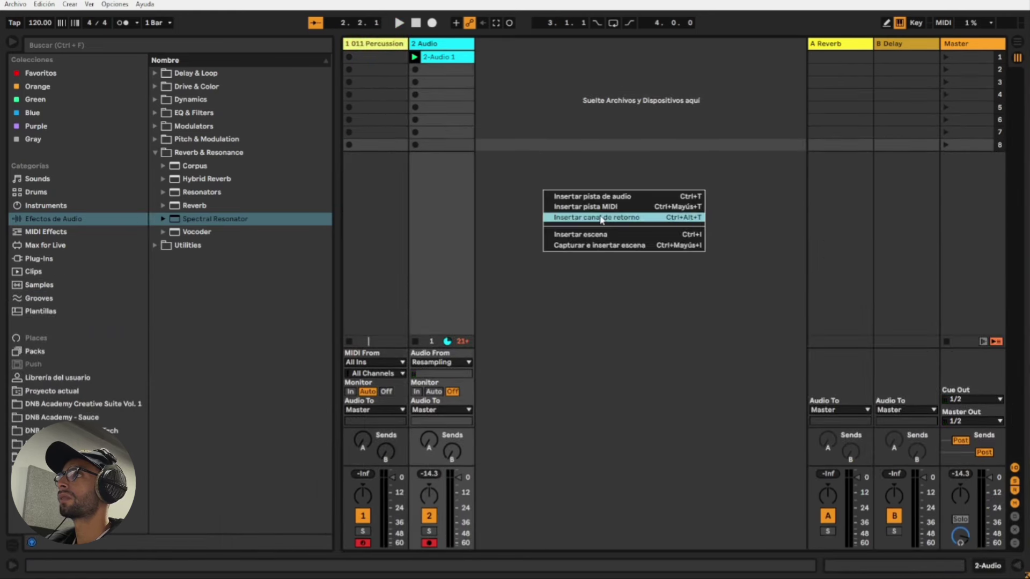
click(552, 207)
click(10, 47)
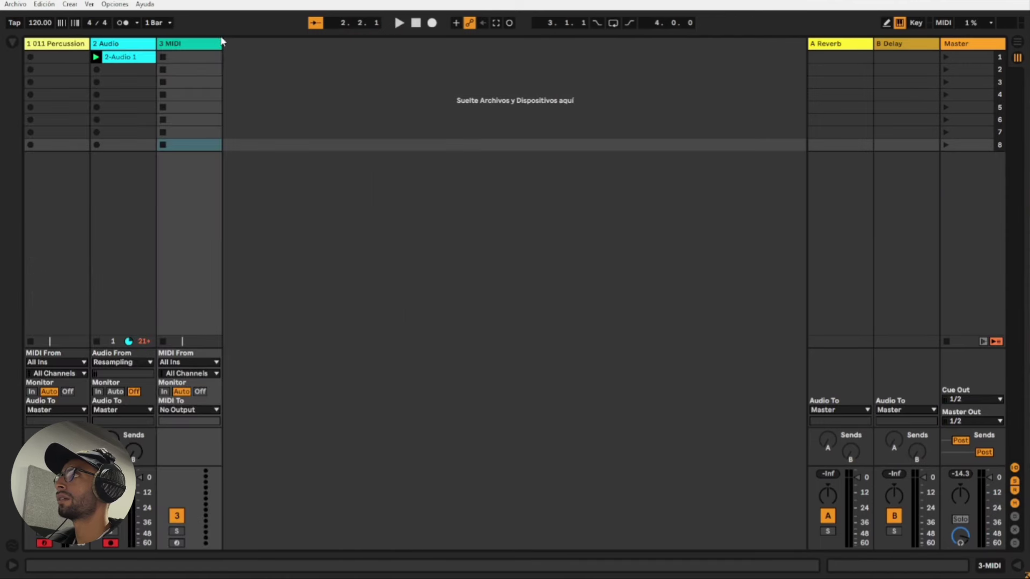
Load the recorded 2-Audio 1 clip as an instrument on the MIDI track and convert the Simpler to Sampler
double_click(206, 49)
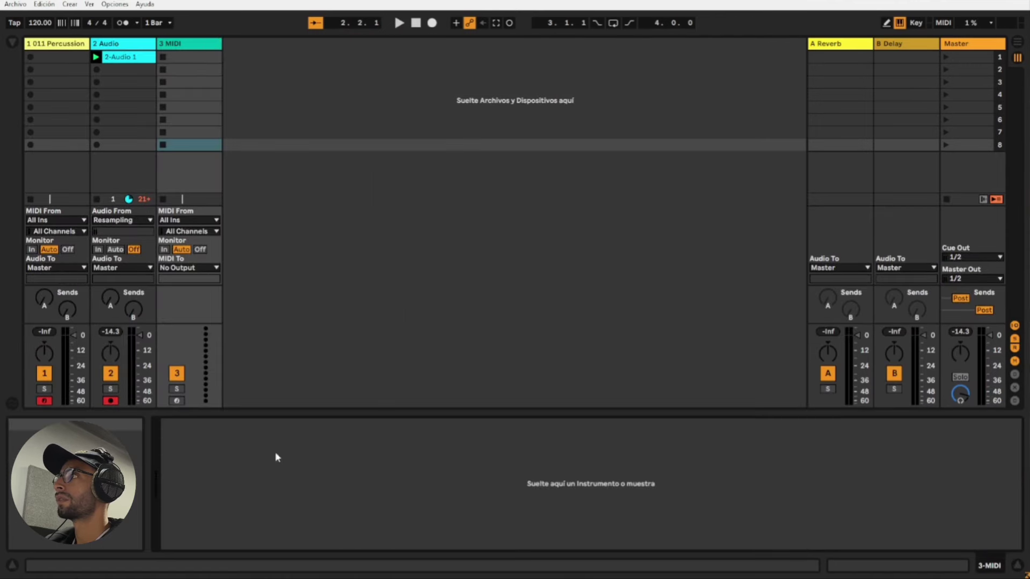
drag(138, 57, 266, 473)
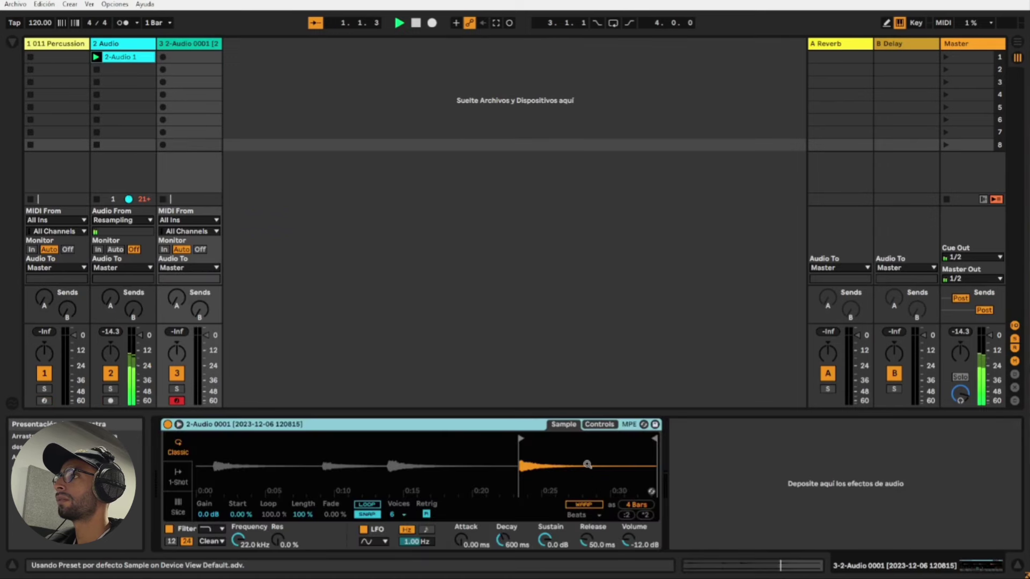
right_click(474, 425)
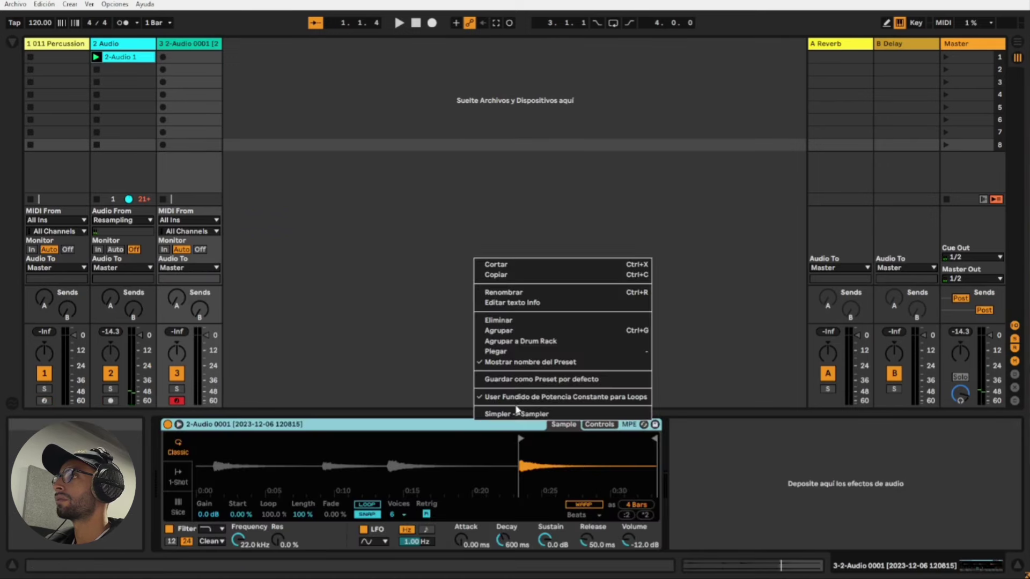
click(518, 414)
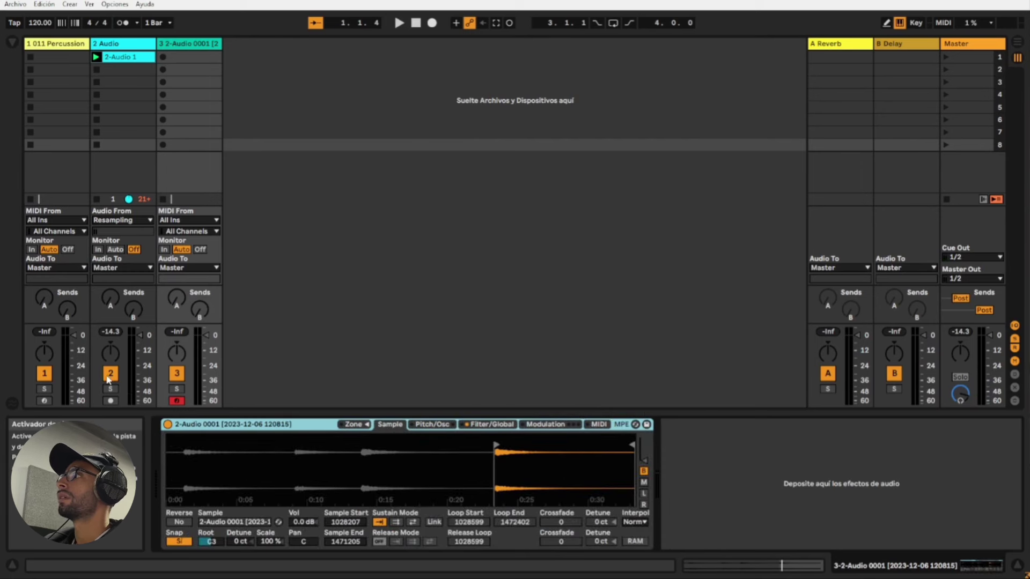
Deactivate the percussion track and the resampling audio track
click(111, 374)
click(45, 373)
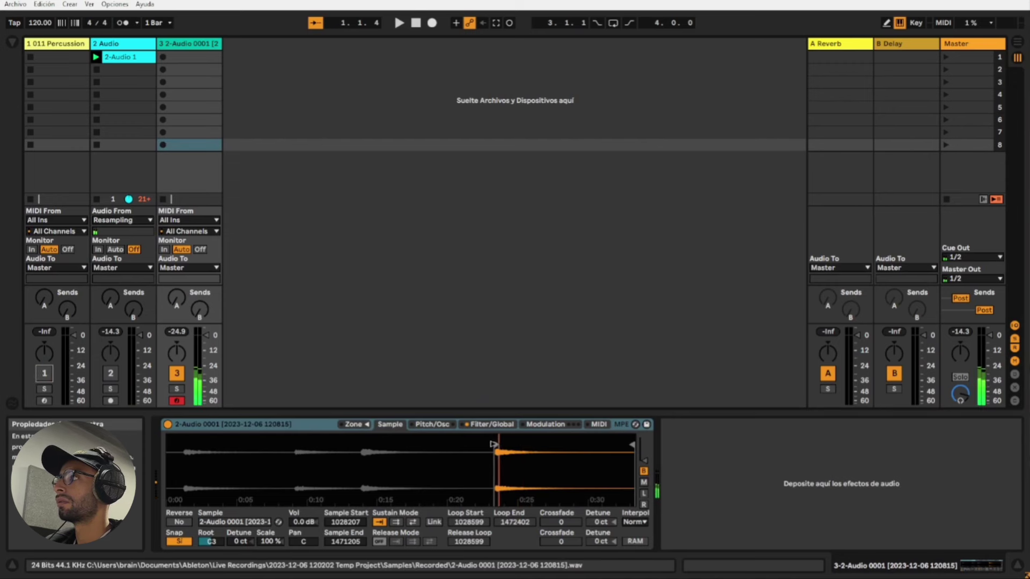
Normalize the volume of the sample in Sampler
right_click(589, 485)
click(543, 486)
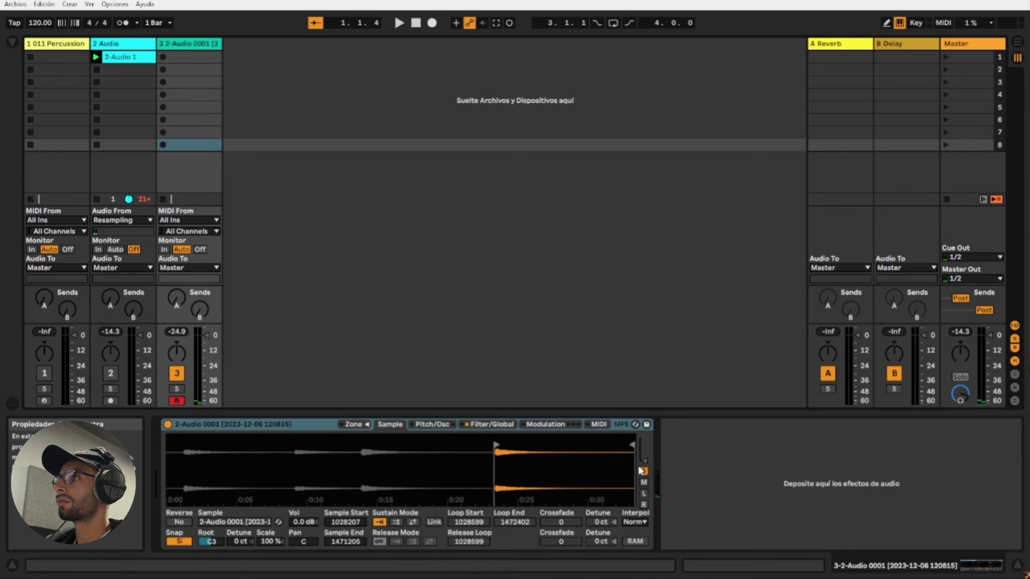
right_click(587, 486)
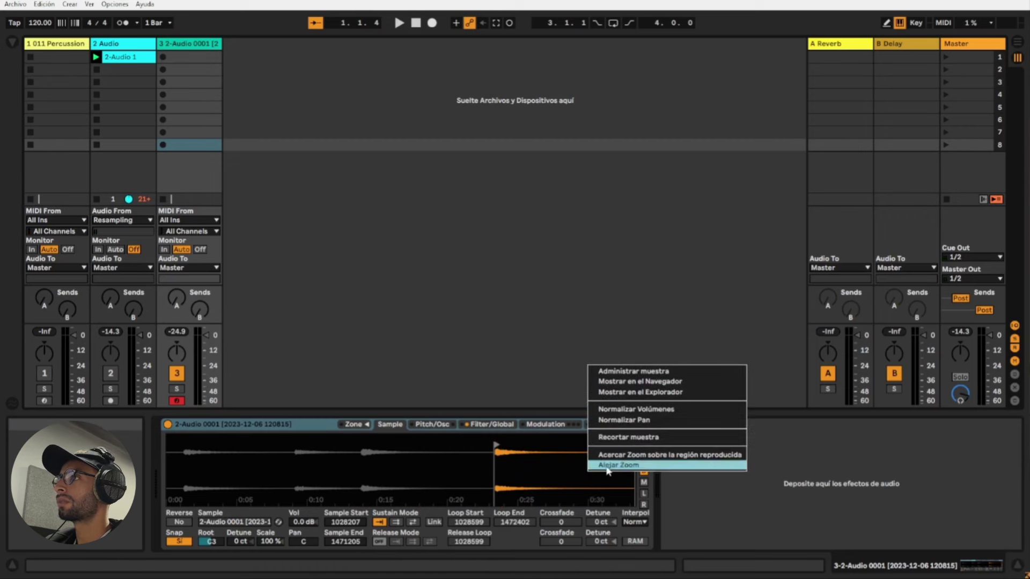
click(653, 411)
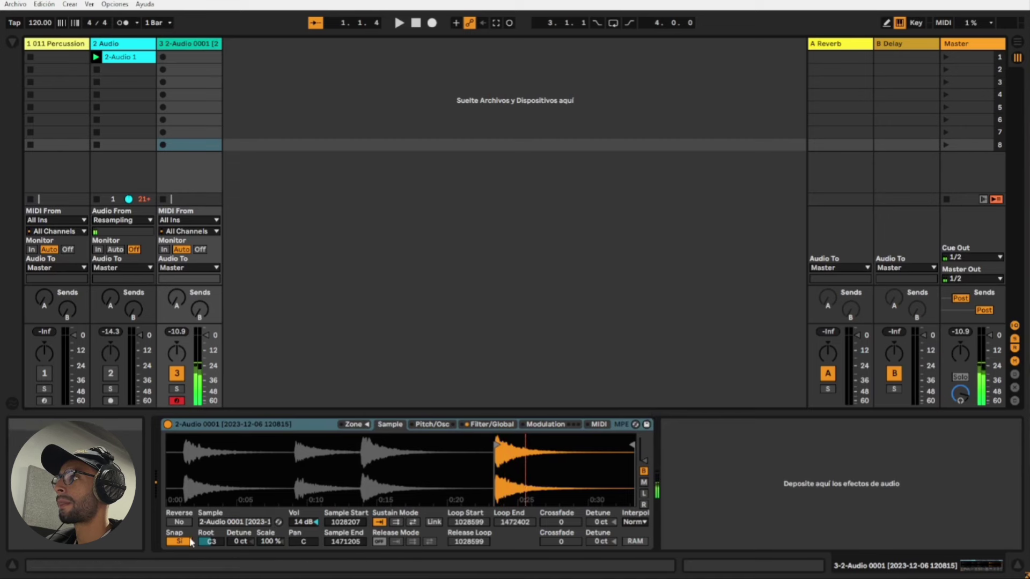
Raise the sample's Vol to 21 dB and audition it in a different keyboard octave
drag(313, 529, 305, 518)
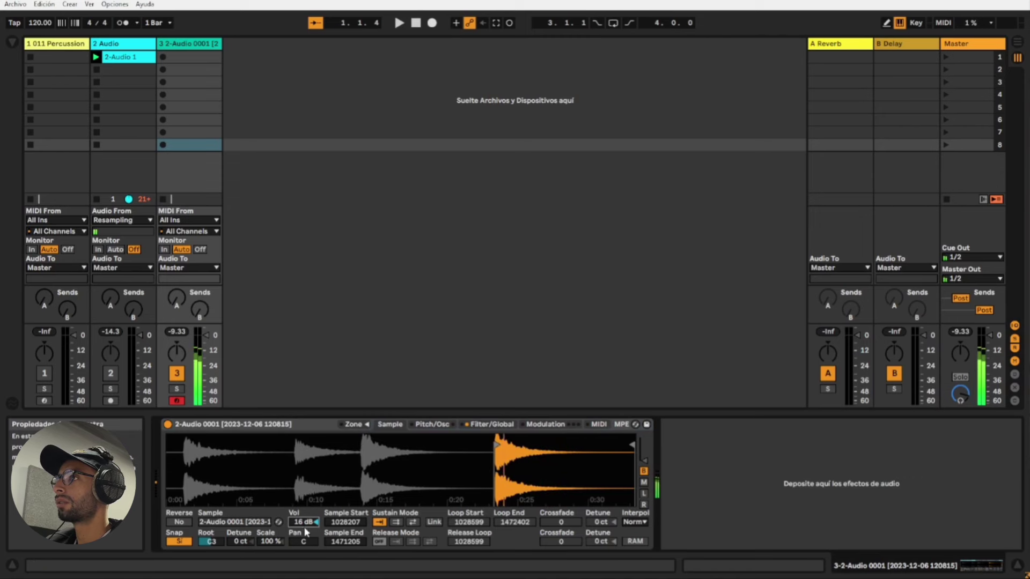
drag(305, 522, 313, 514)
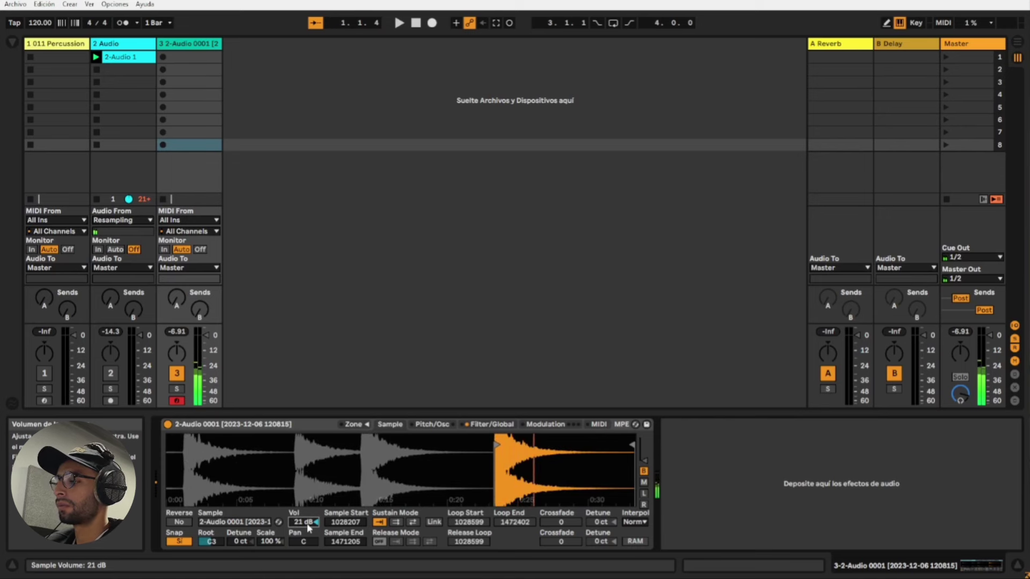
key(x)
key(a)
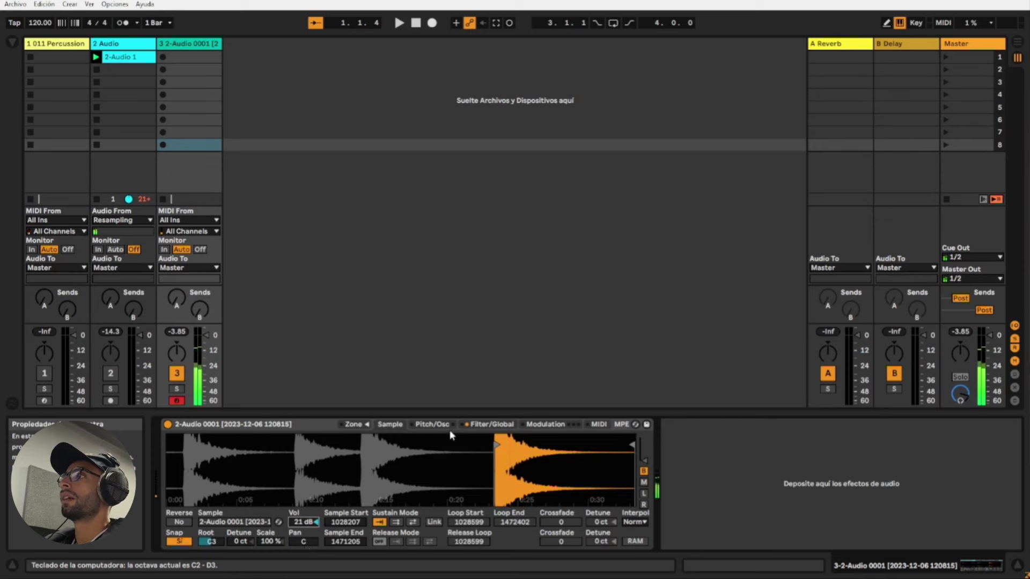
Set the Attack of Sampler's volume envelope to 4.47 s
click(468, 427)
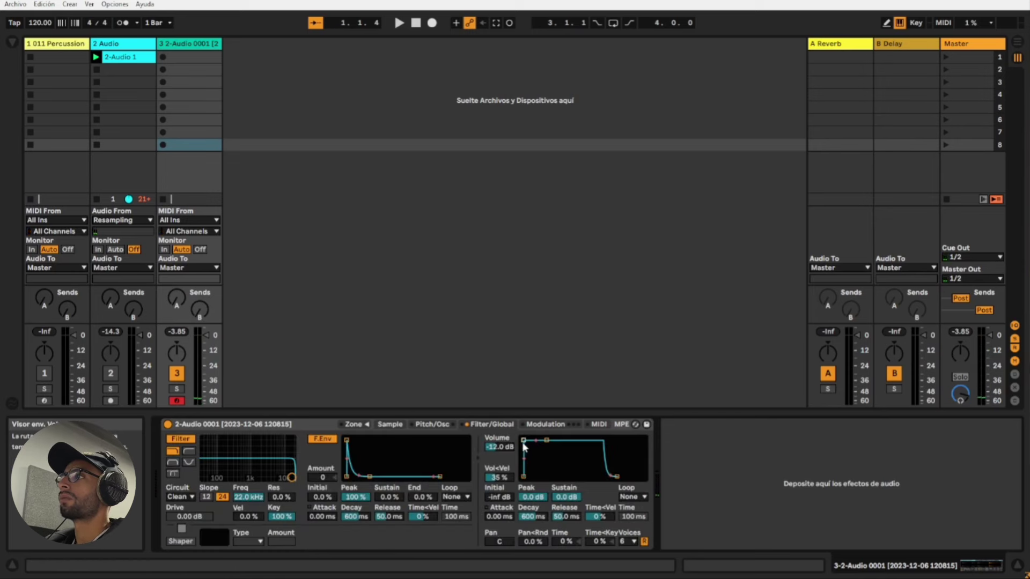
drag(533, 442, 545, 440)
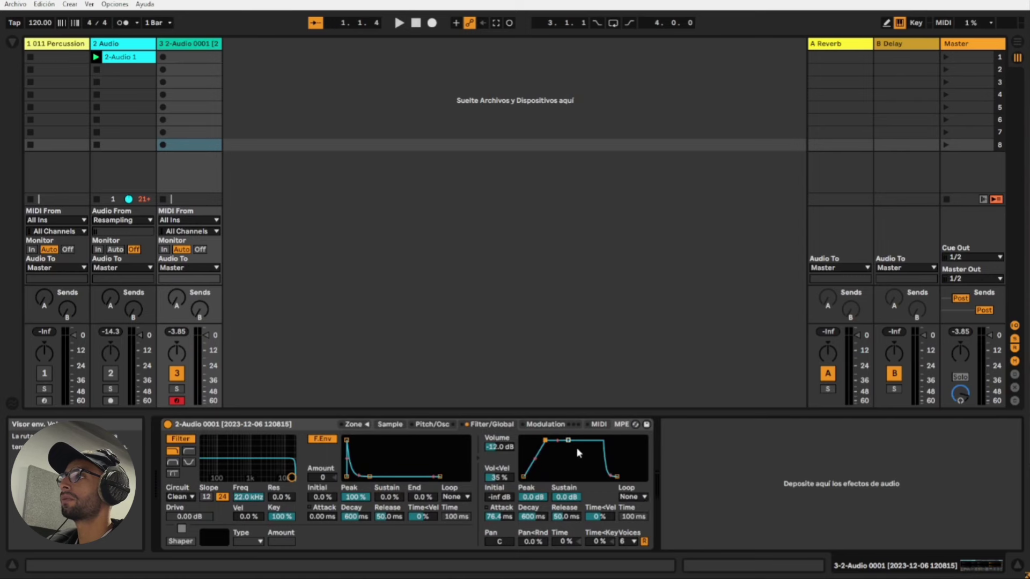
drag(545, 441, 558, 441)
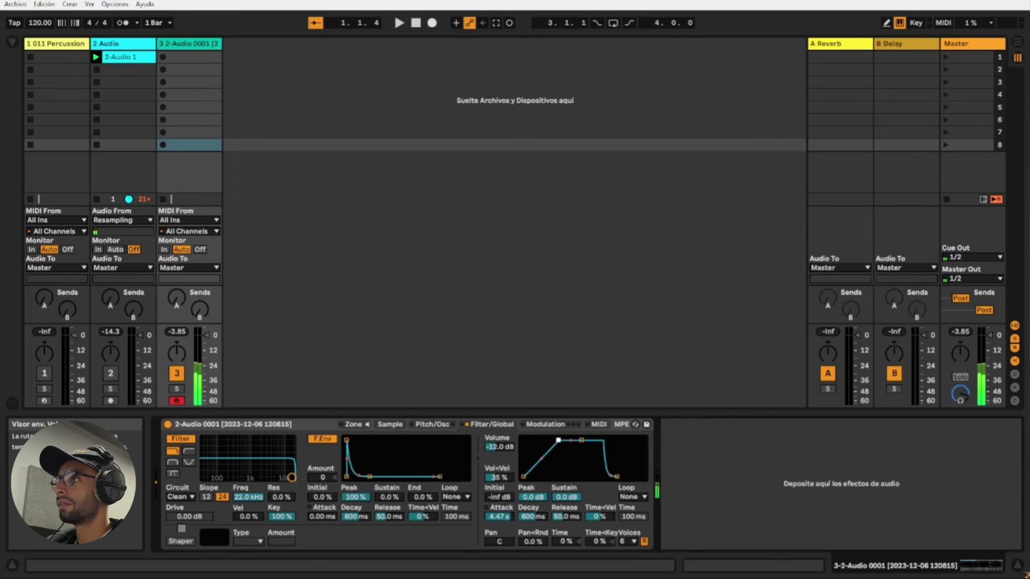
Move Sampler's Sample Start to 1062465 and raise the sample's Vol to 24 dB while auditioning the sound
click(433, 425)
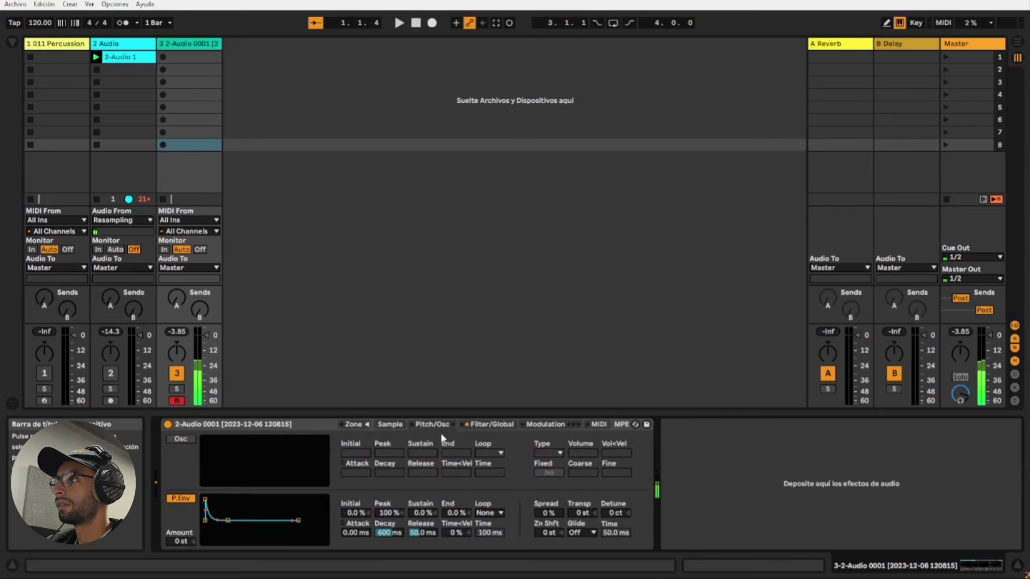
click(390, 424)
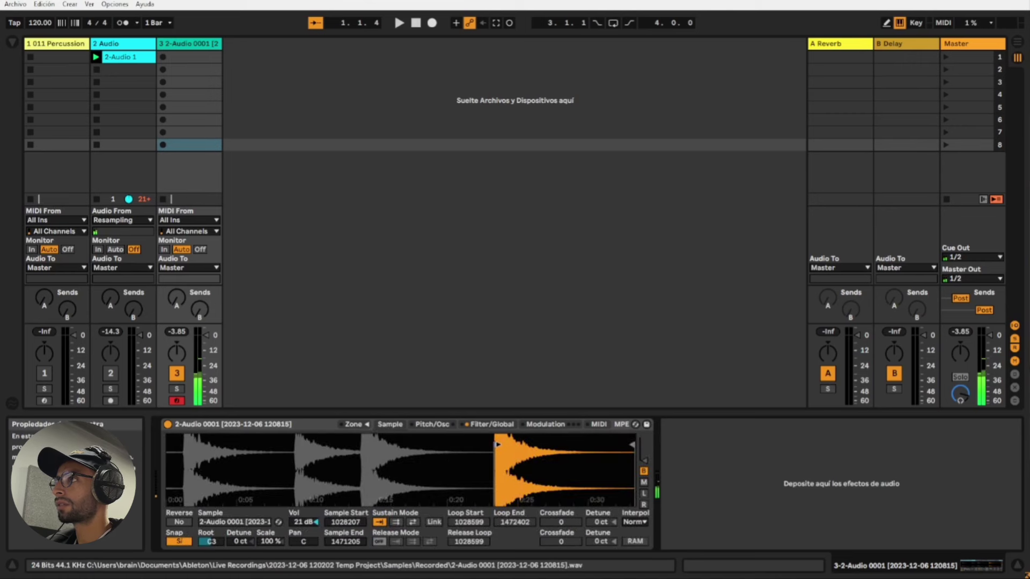
drag(498, 444, 509, 446)
key(a)
key(a)
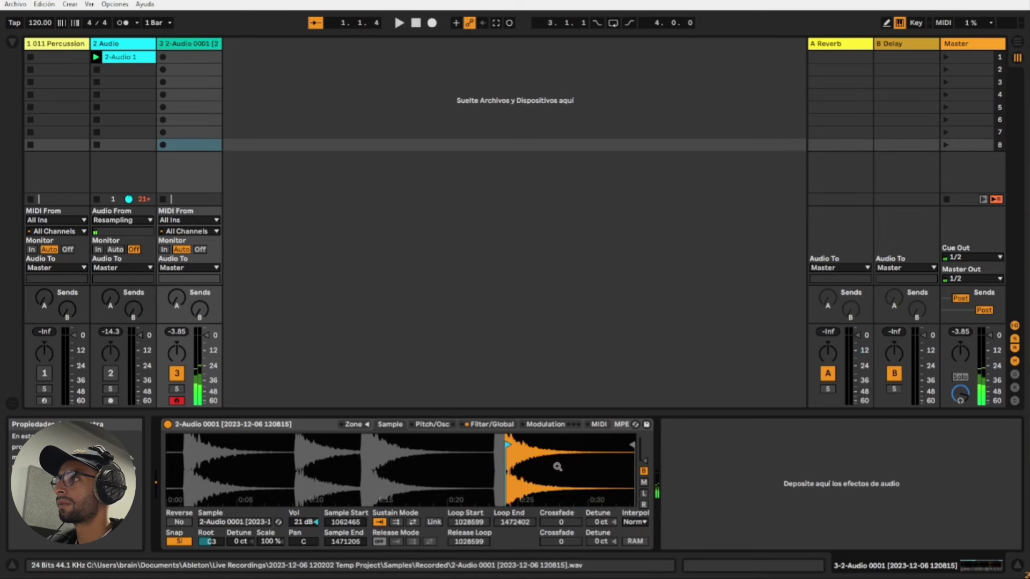
drag(302, 522, 302, 514)
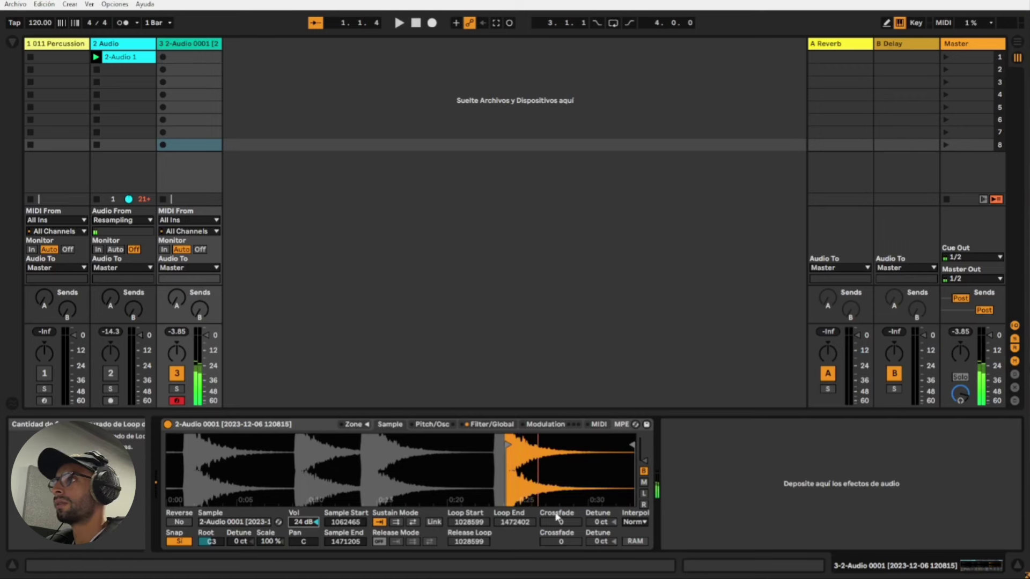
Set the Release of Sampler's volume envelope to 60.0 s
click(545, 426)
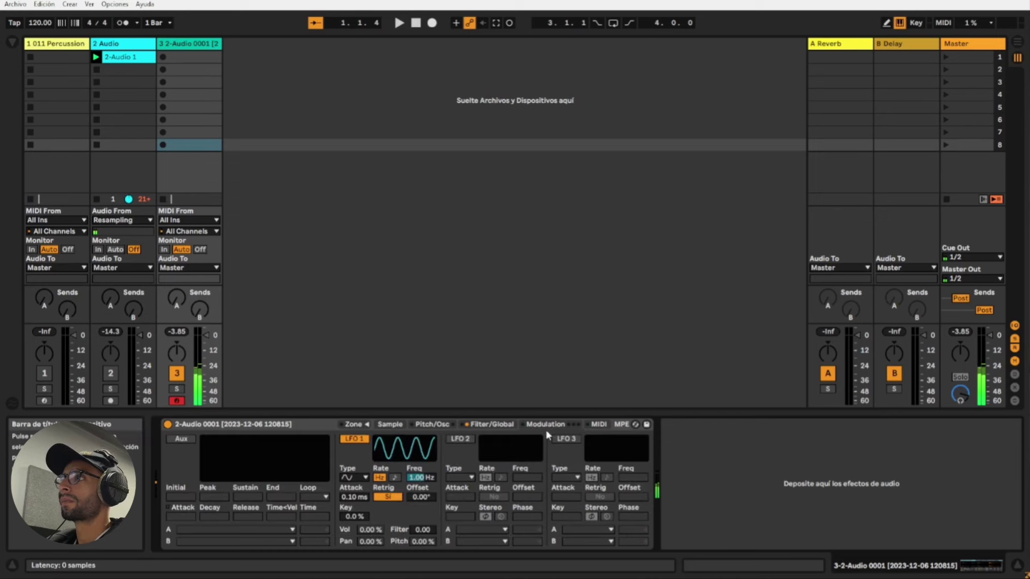
click(433, 426)
click(388, 425)
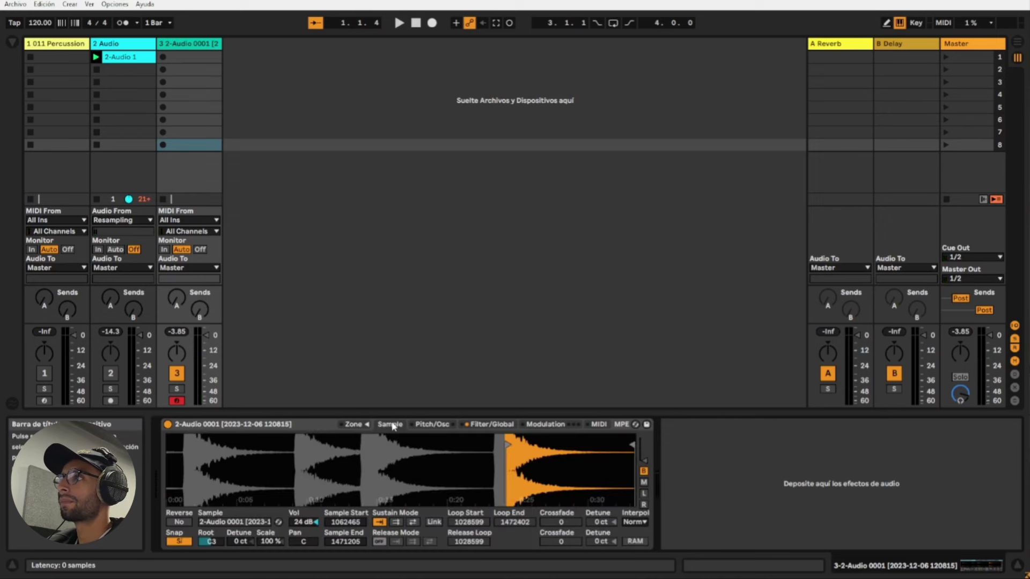
click(491, 424)
drag(619, 476, 643, 476)
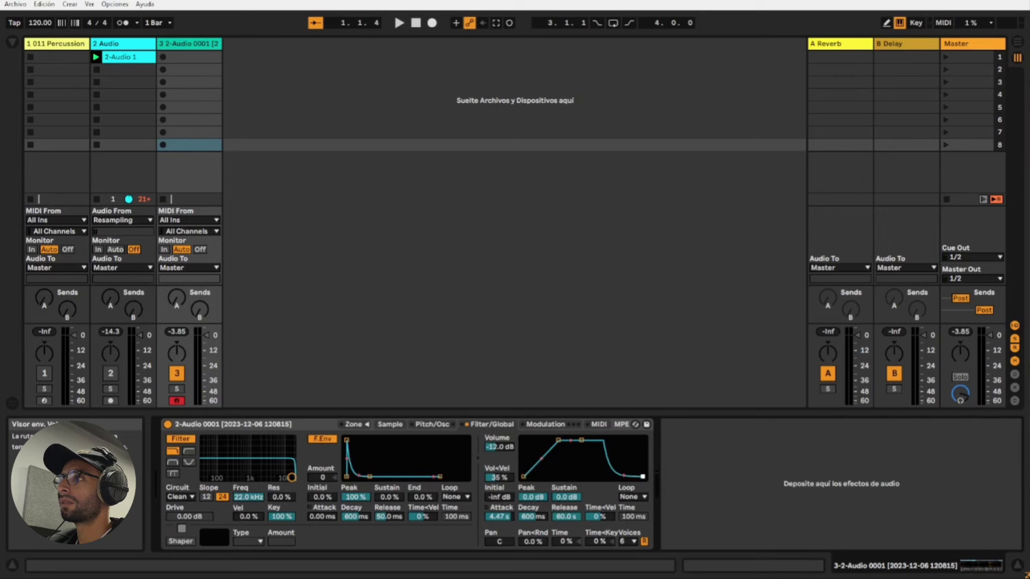
Audition the sound in different keyboard octaves and raise Sampler's global Volume to 4.50 dB
key(a)
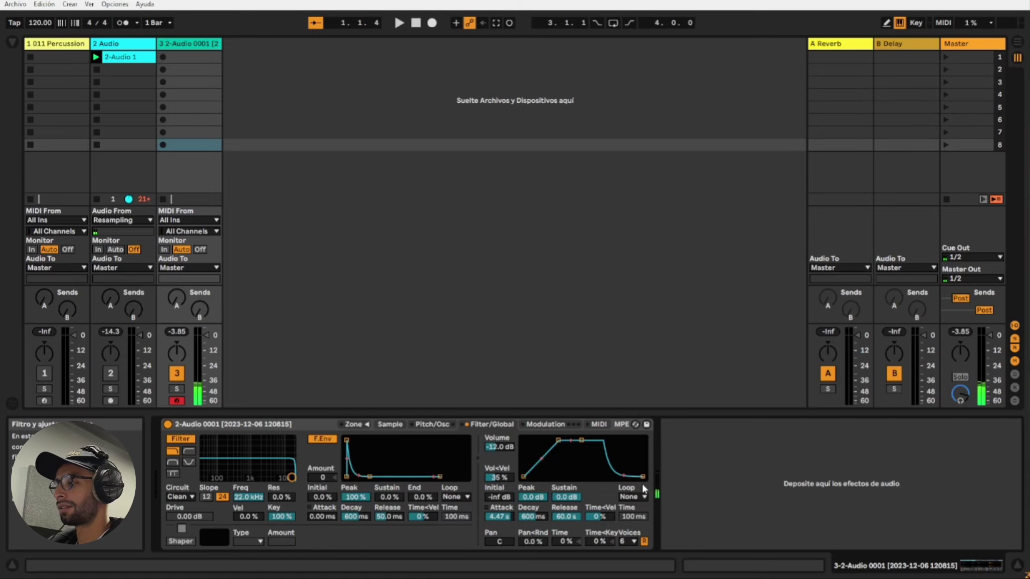
key(z)
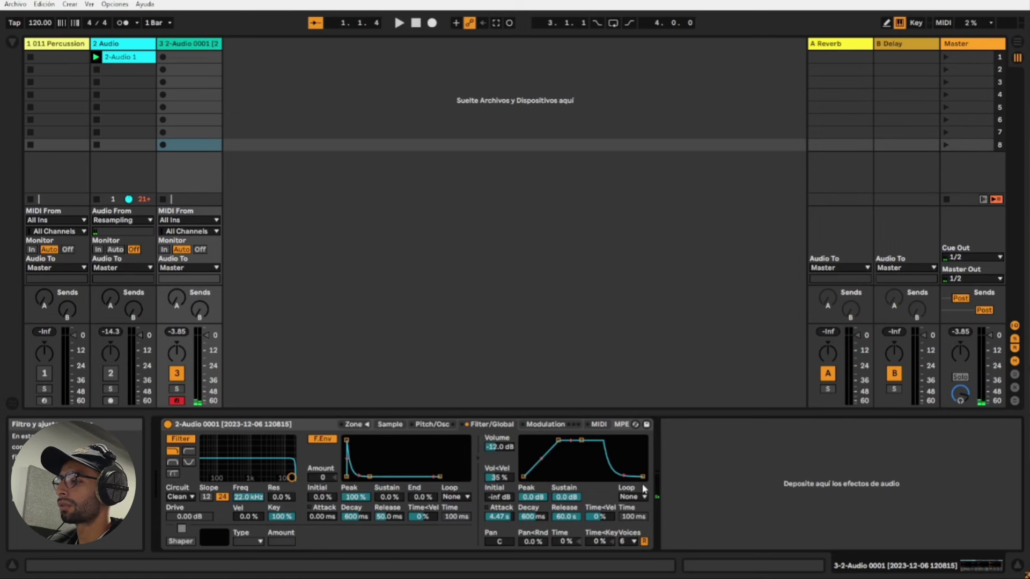
key(a)
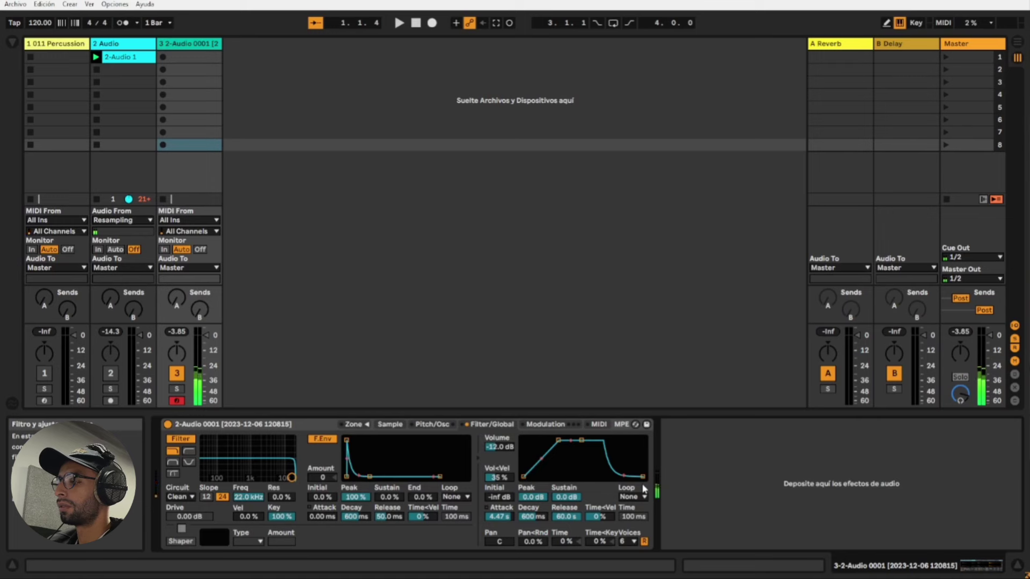
key(x)
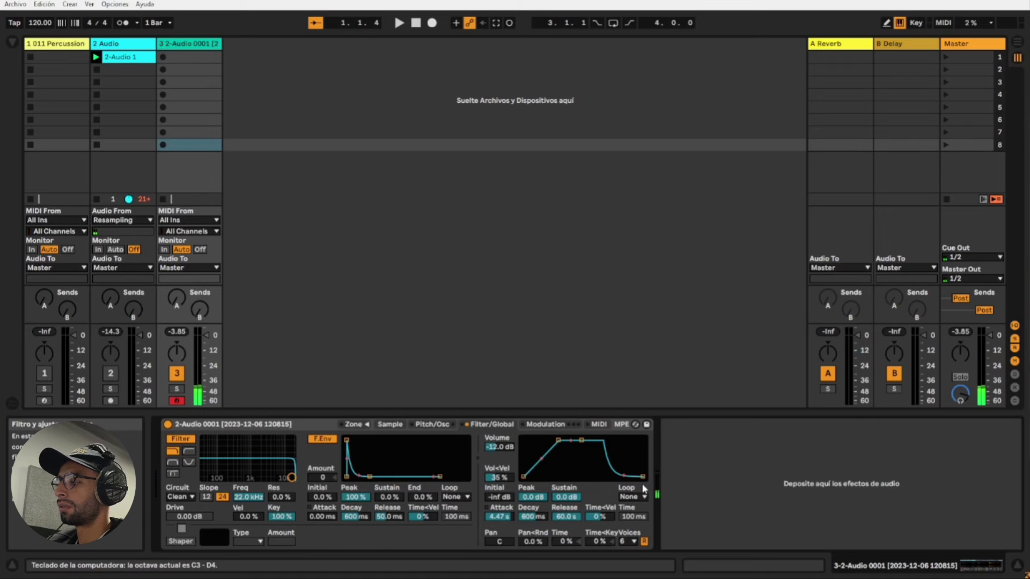
key(a)
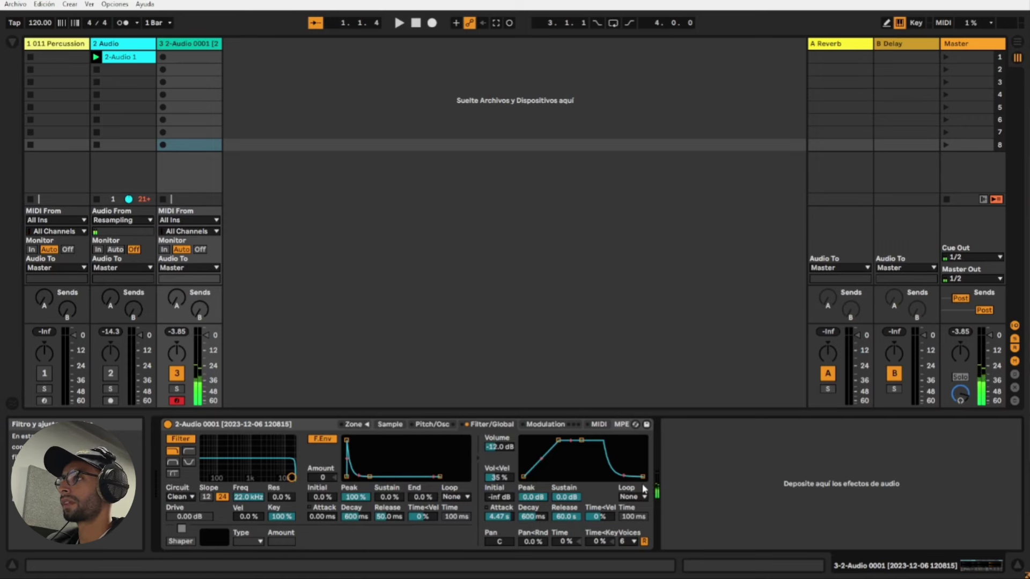
drag(499, 449, 498, 432)
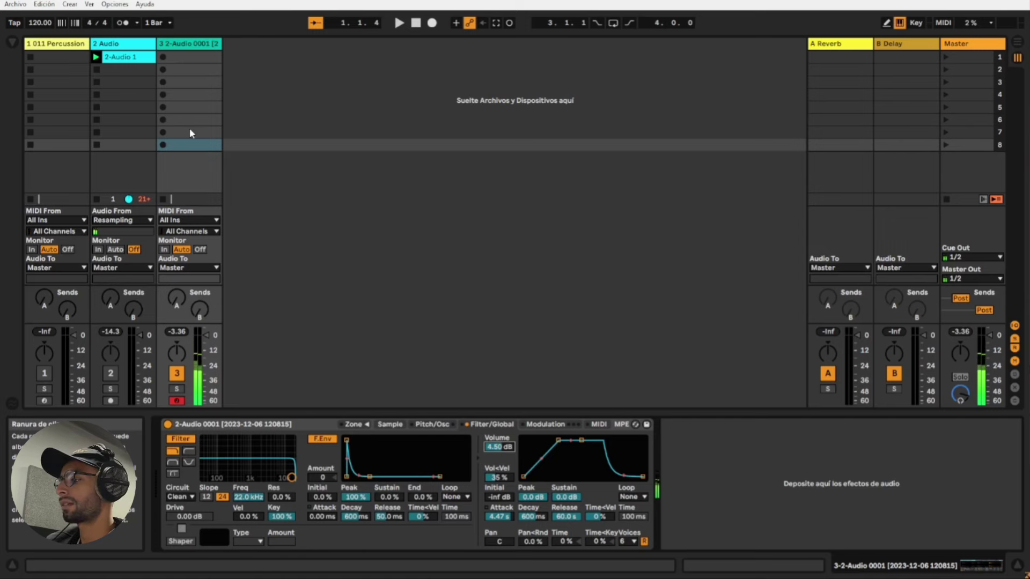
Delete the resampling audio track and the 011 Percussion track, keeping only the Sampler track
click(131, 45)
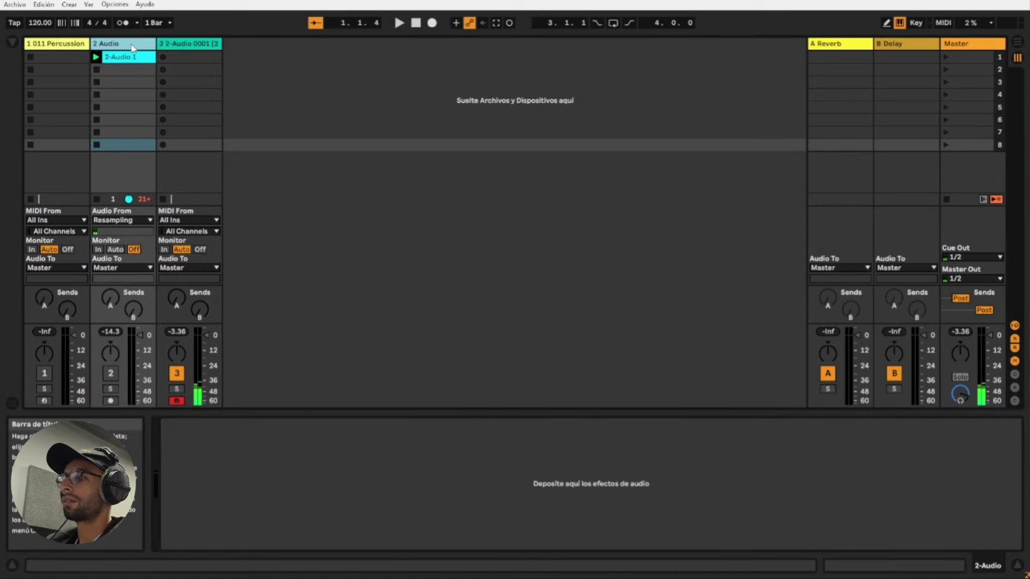
key(Delete)
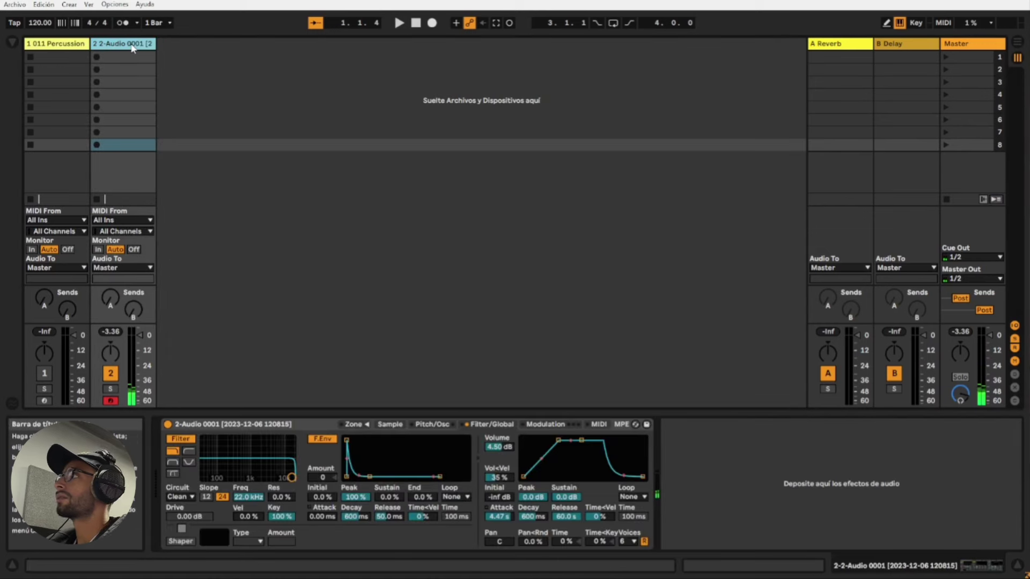
click(49, 45)
key(Delete)
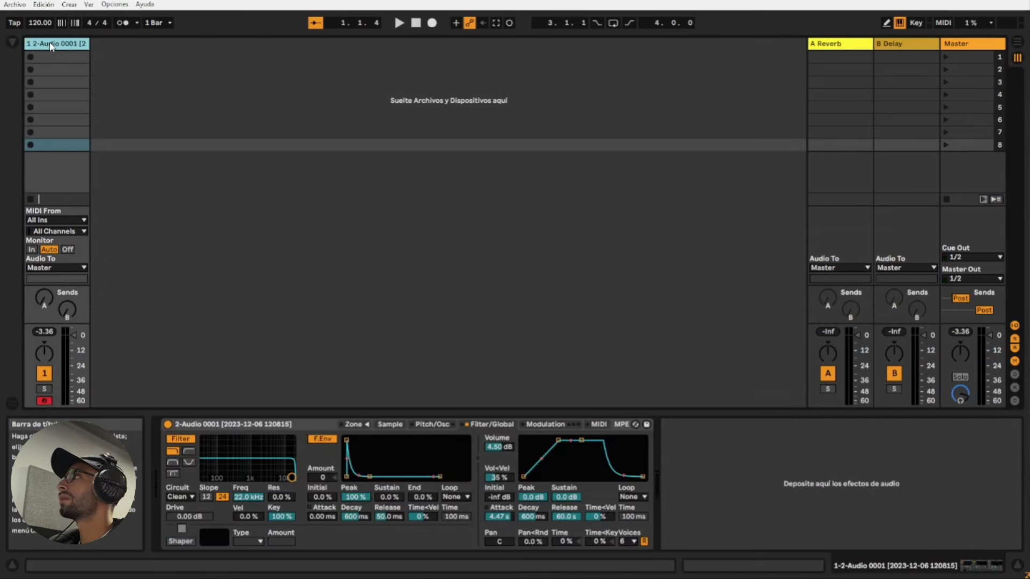
Open the Drum Beats loops folder in the DNB Academy Creative Suite library and preview drum beat 004(c)
click(12, 43)
scroll(66, 379, down, 2)
scroll(67, 379, down, 1)
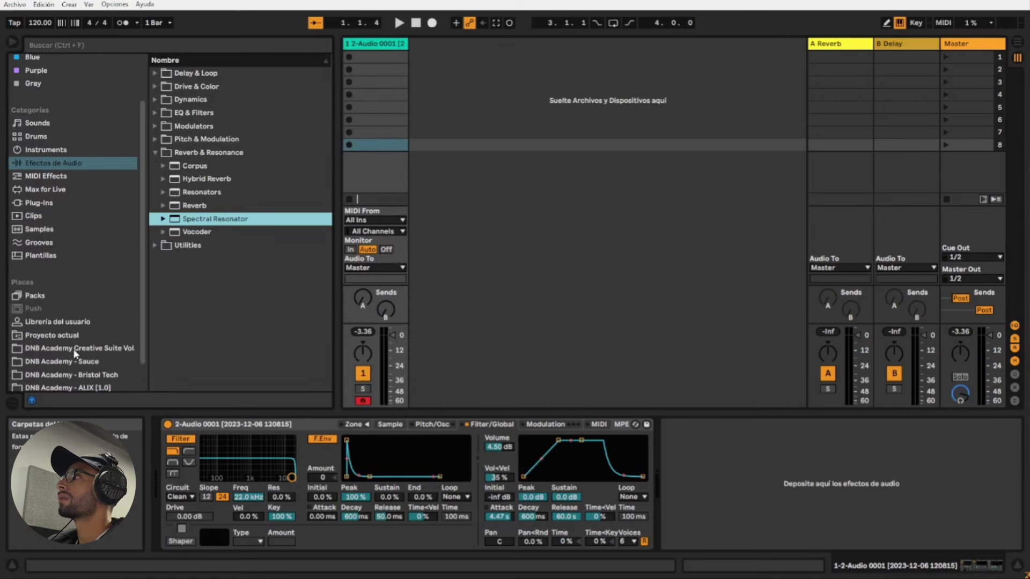
click(68, 348)
click(152, 114)
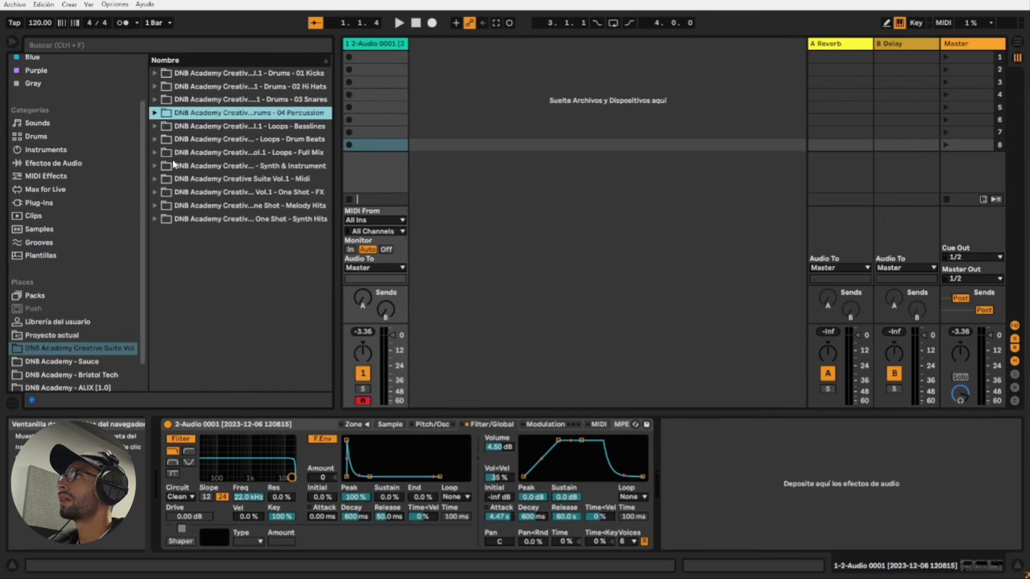
click(156, 140)
click(274, 299)
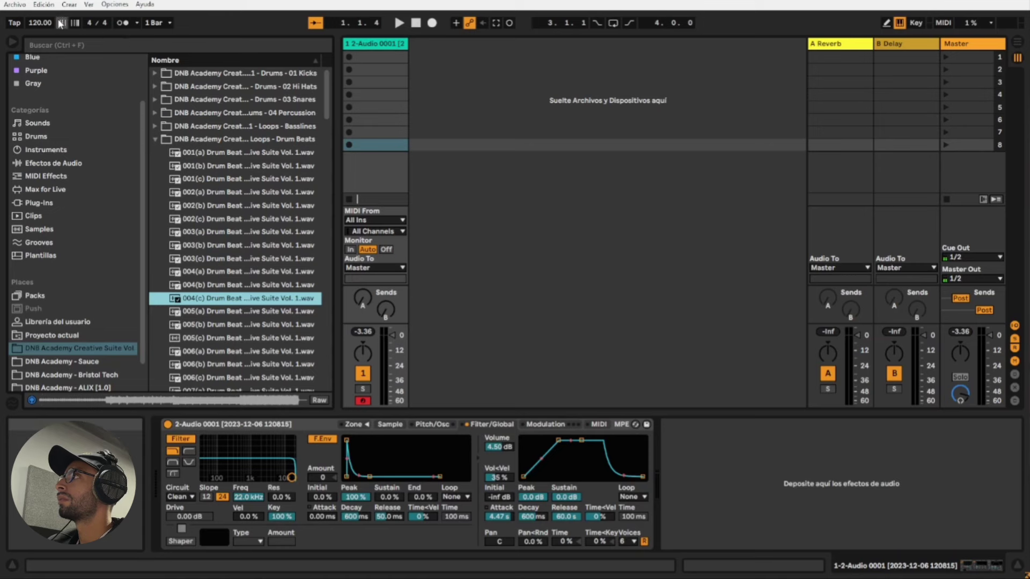
Set the project tempo to 174 BPM
click(39, 23)
text(174)
key(Return)
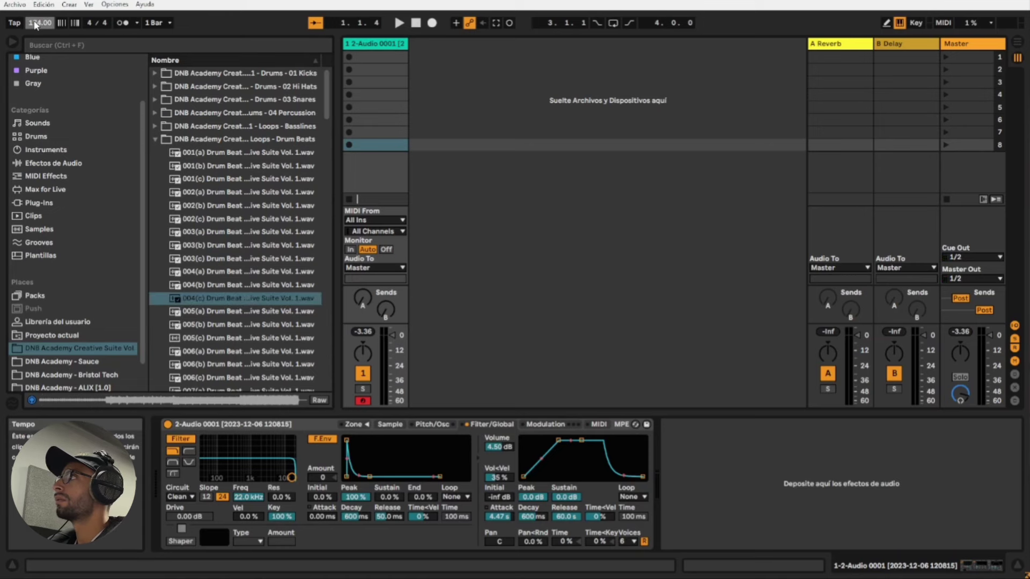
Add the 006(a) drum beat loop as a clip on a new audio track, play it, and lower the Master volume to -5.0 dB
scroll(255, 316, down, 1)
click(255, 310)
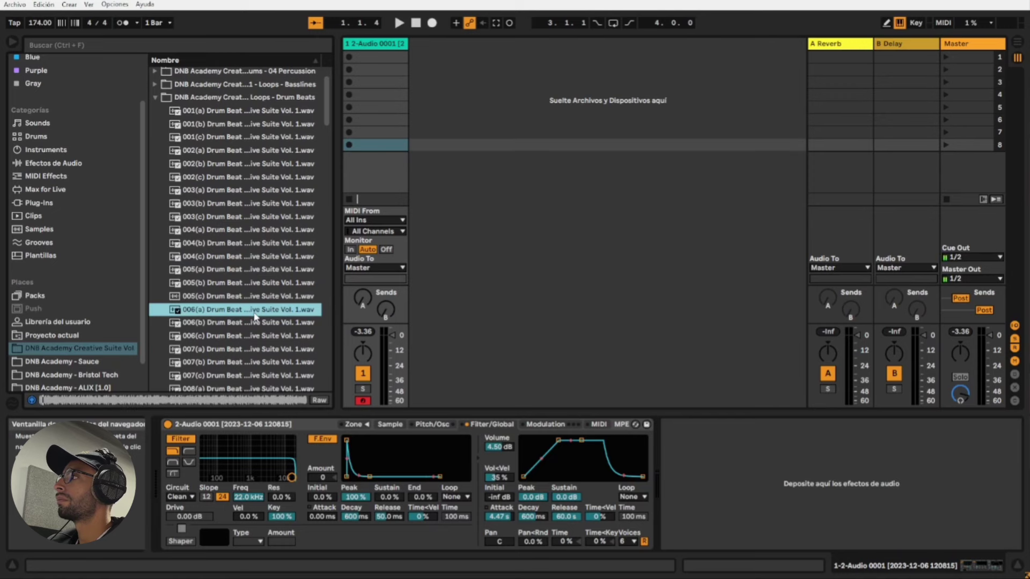
drag(237, 317, 415, 59)
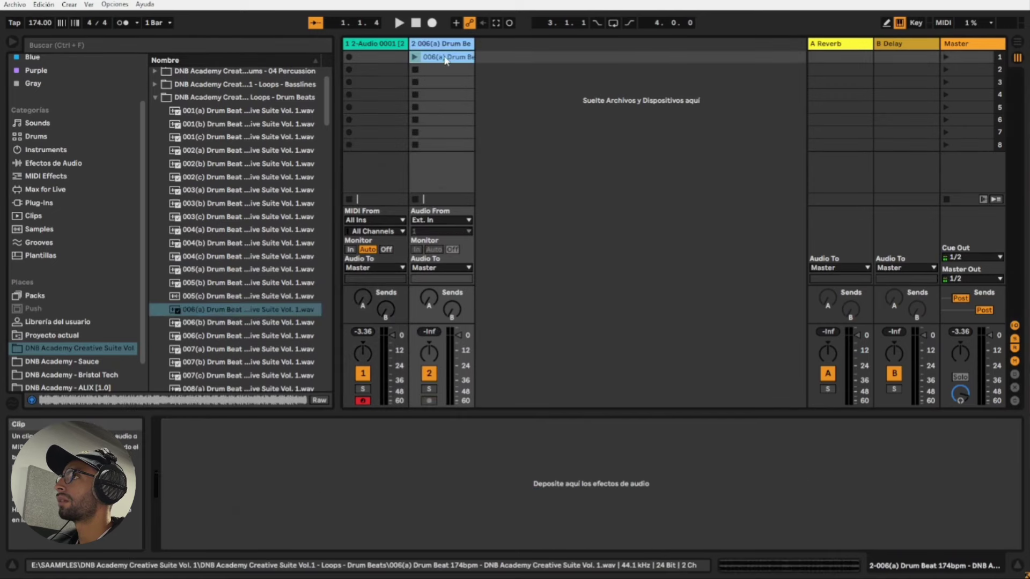
click(414, 58)
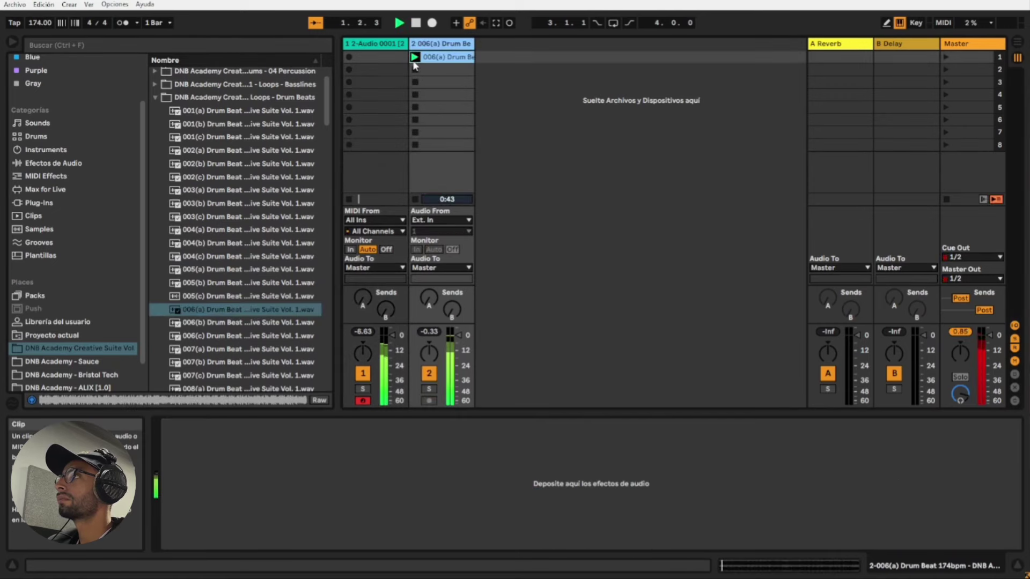
drag(990, 335, 990, 342)
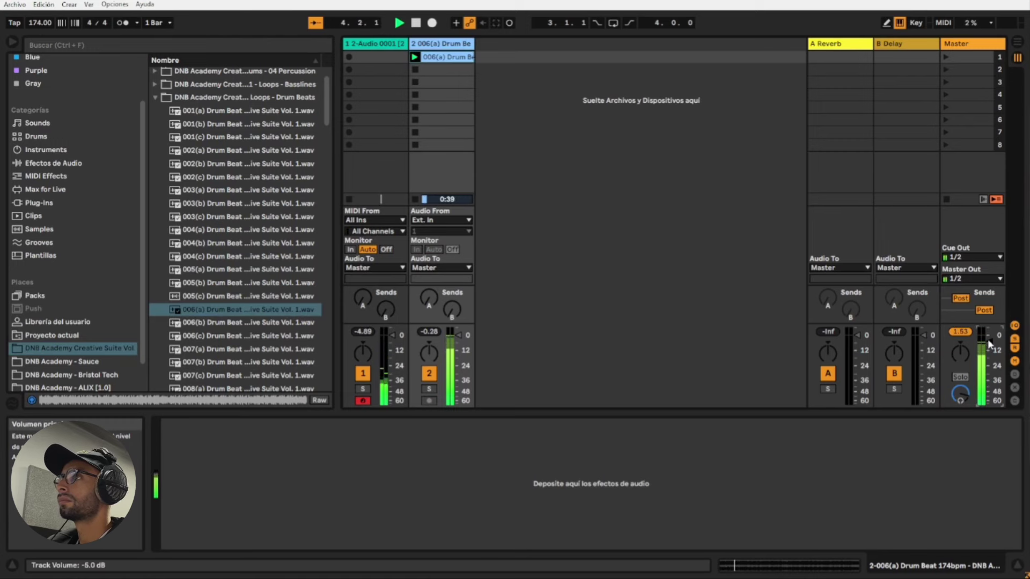